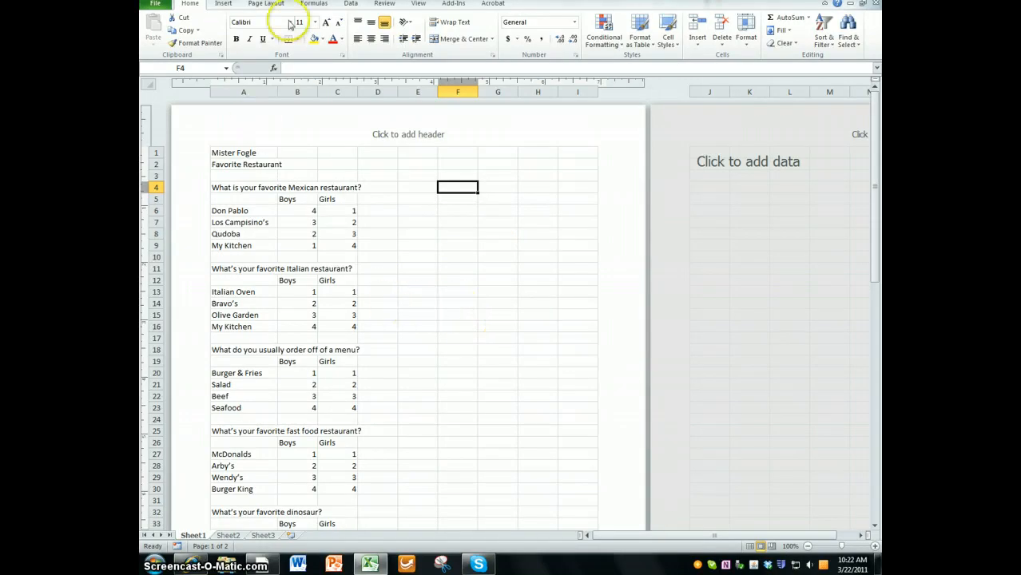
Examine the survey question tables and the finished Mexican restaurant chart further down the sheet
click(269, 5)
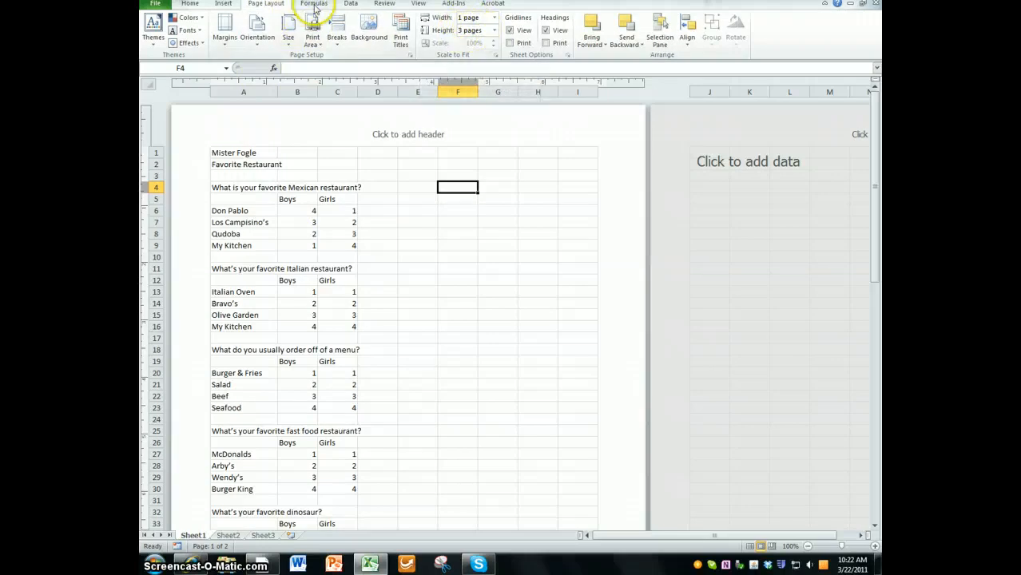
click(416, 5)
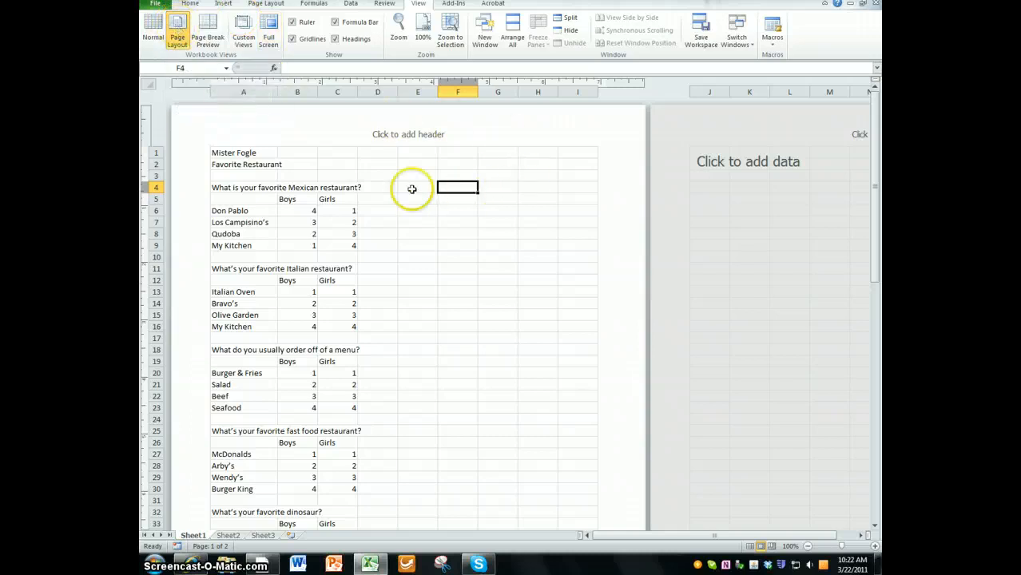
click(450, 210)
scroll(436, 220, down, 15)
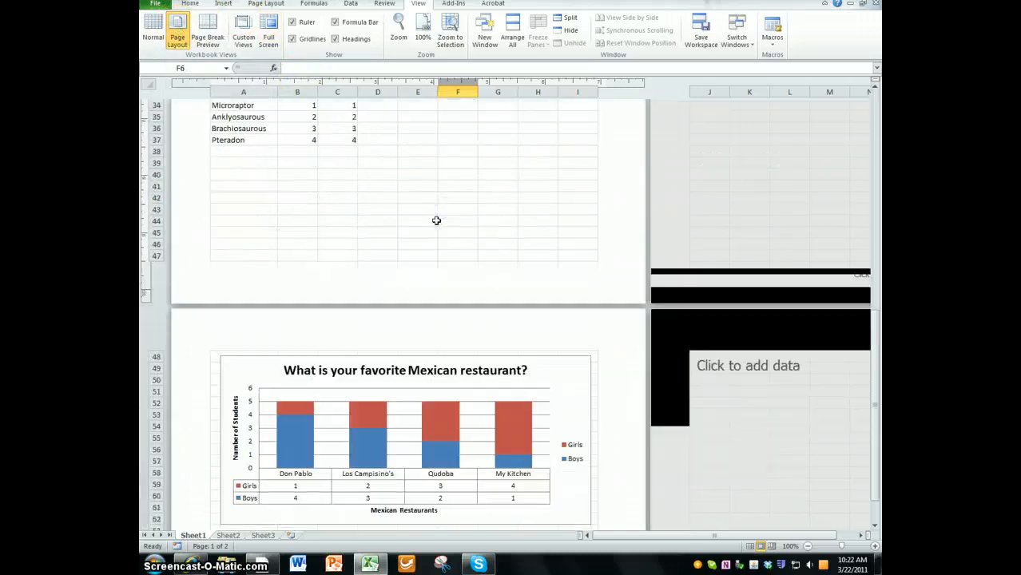
scroll(436, 222, up, 15)
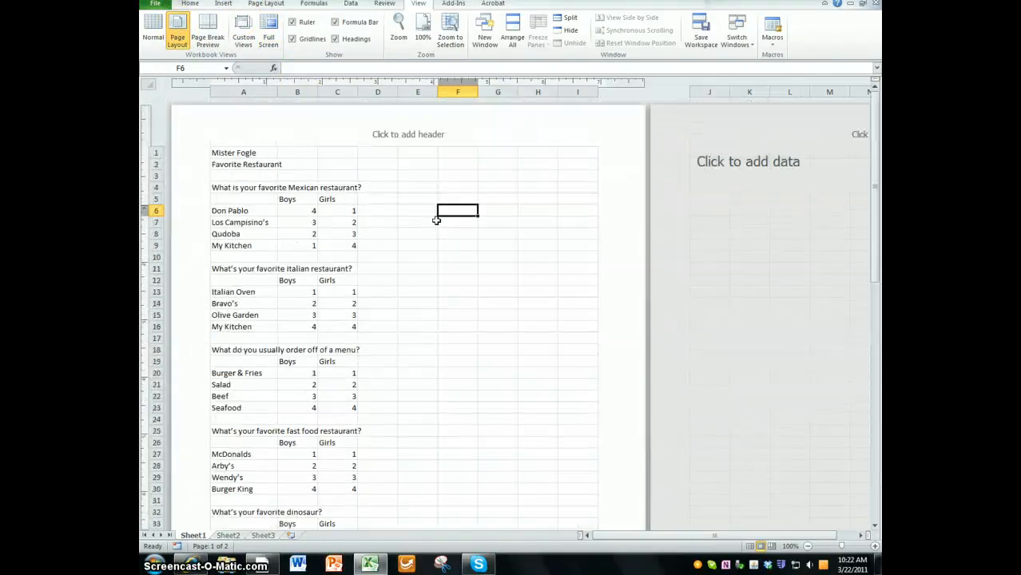
click(189, 3)
scroll(440, 251, down, 6)
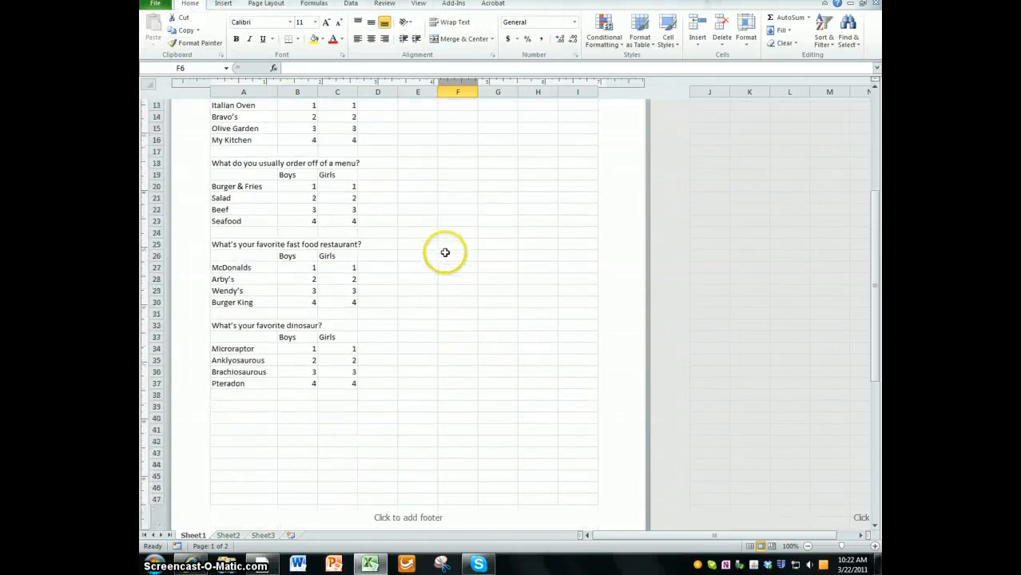
scroll(445, 253, down, 8)
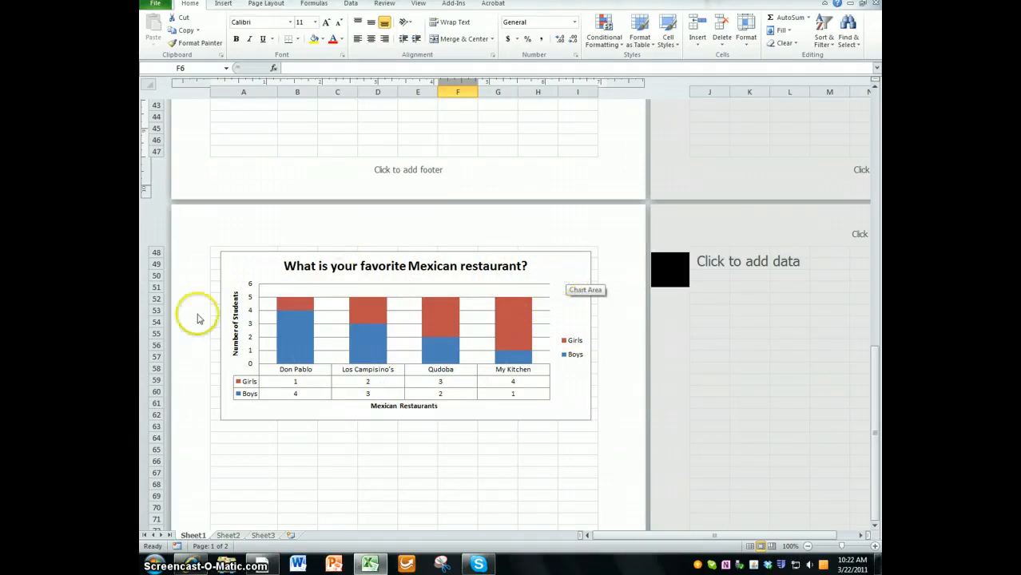
scroll(430, 216, up, 15)
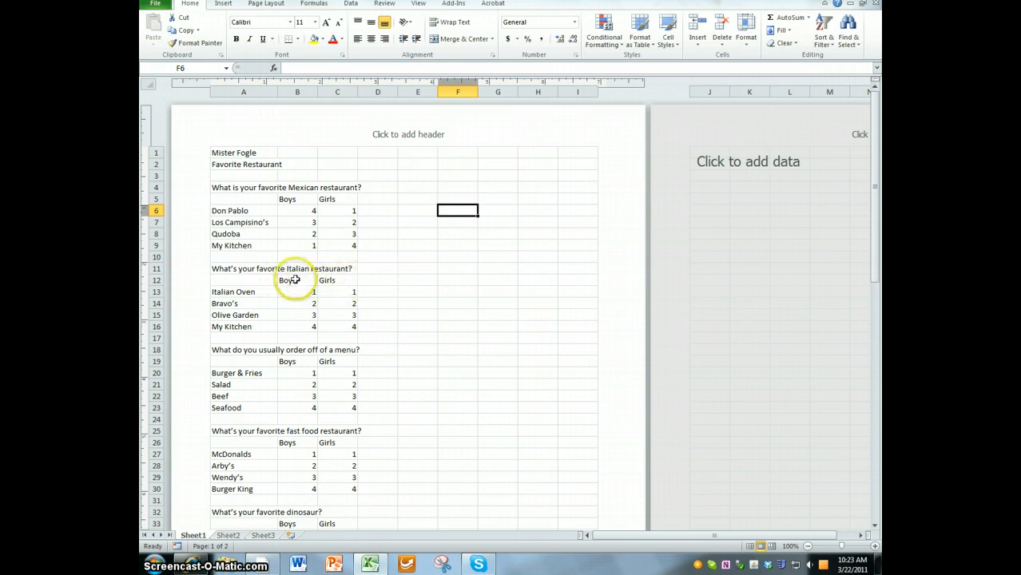
Add a "Total" column heading in D12, beside the Boys and Girls columns of the Italian restaurant table
drag(292, 280, 297, 320)
drag(340, 281, 339, 329)
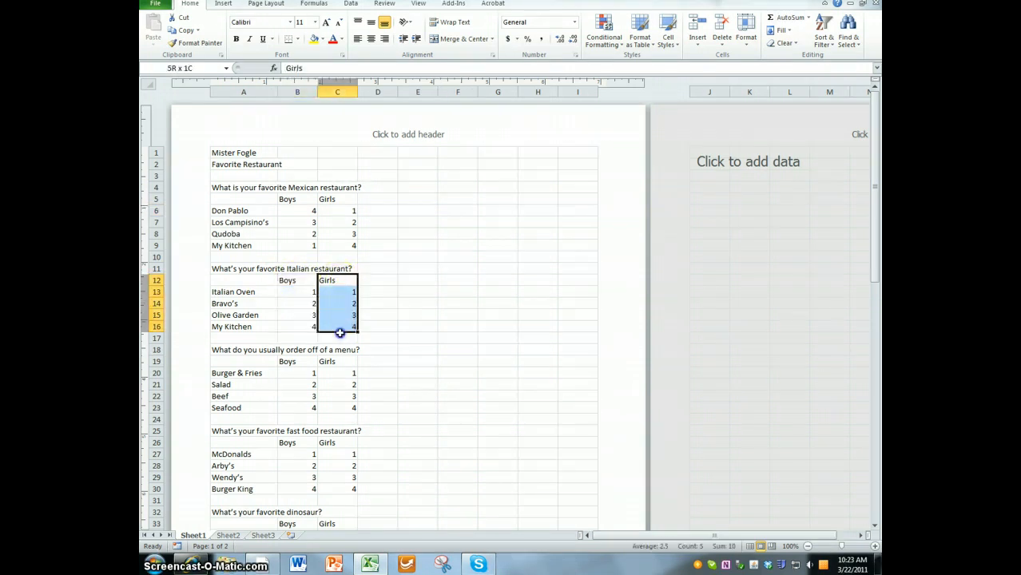
click(346, 286)
click(374, 281)
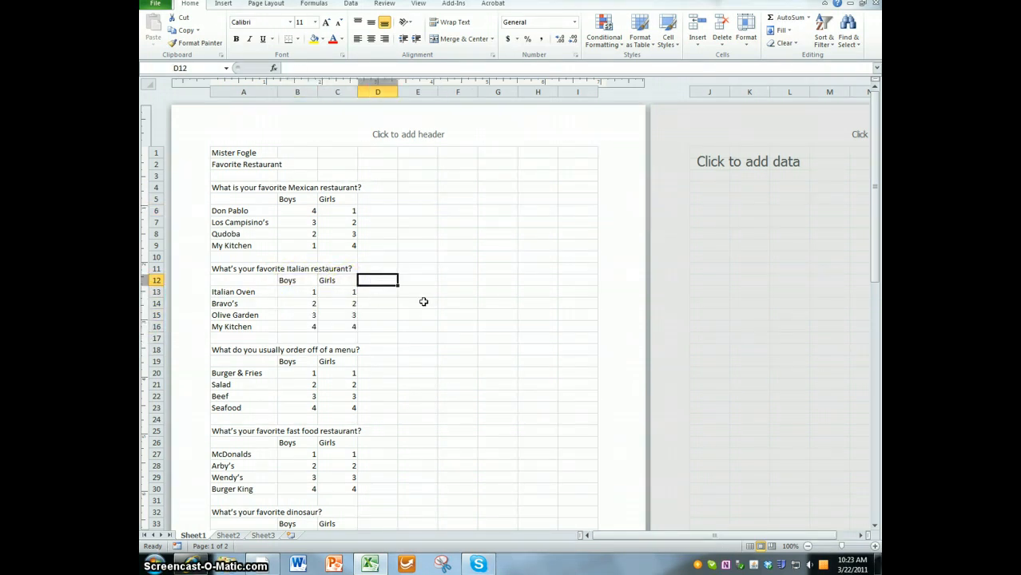
text(Total)
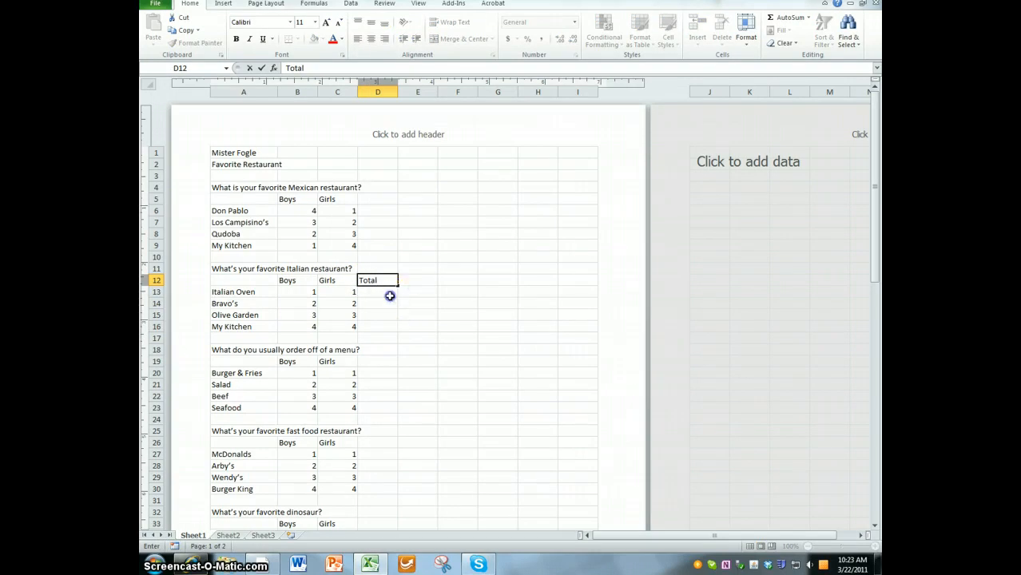
key(Return)
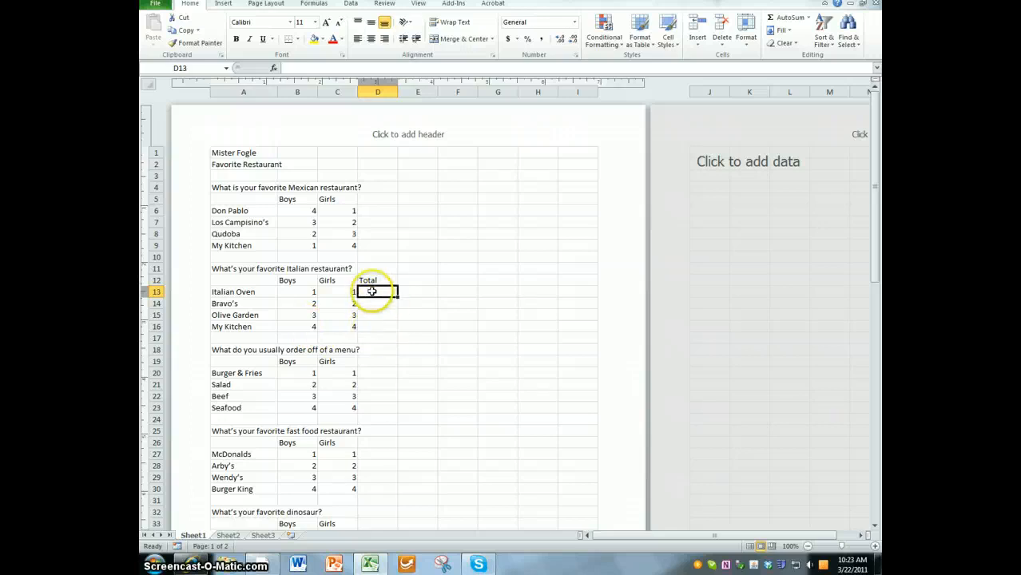
Fill D13:D16 with AutoSum totals of the boys' and girls' votes for each Italian restaurant
drag(372, 307, 372, 324)
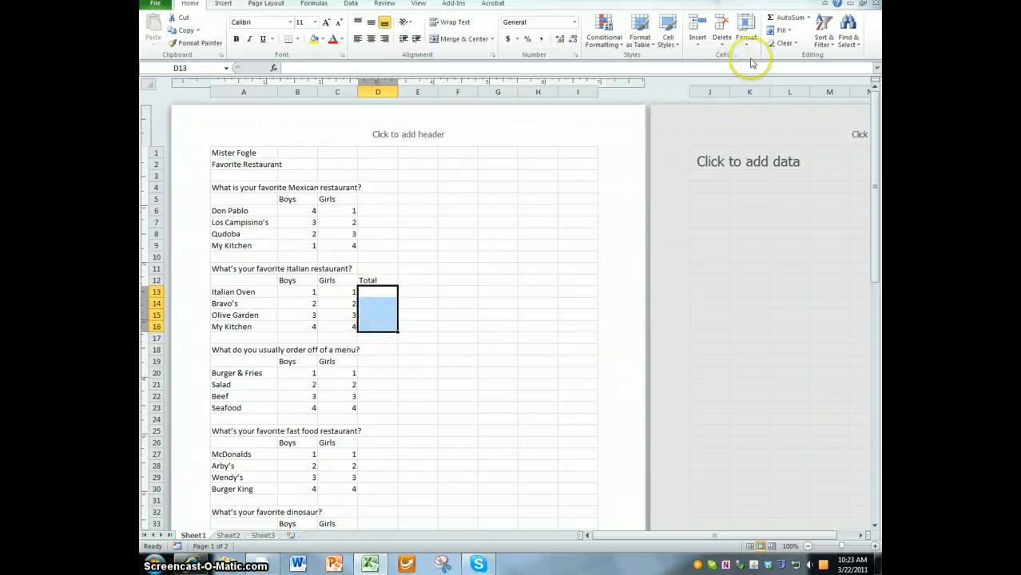
click(785, 17)
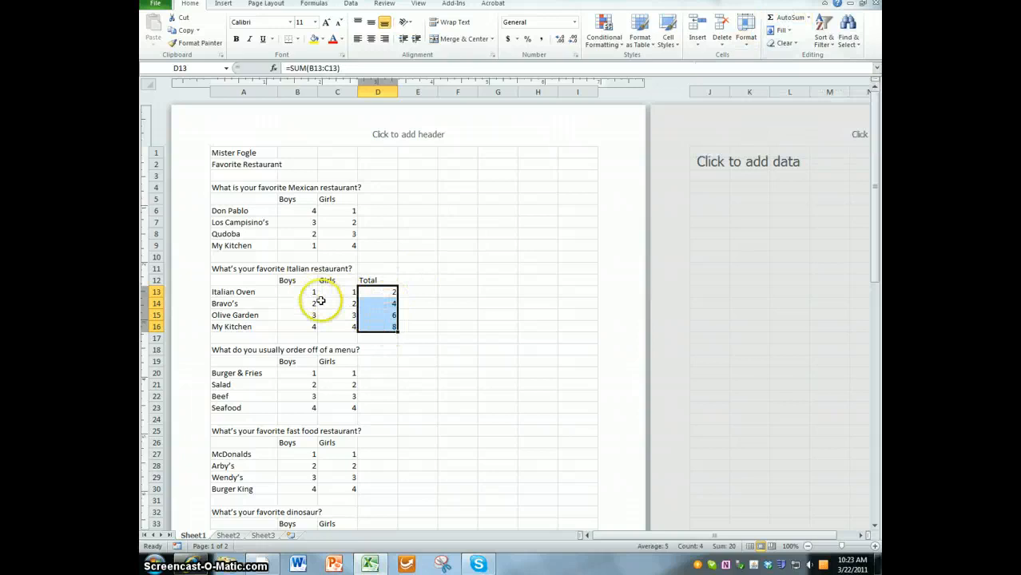
click(450, 314)
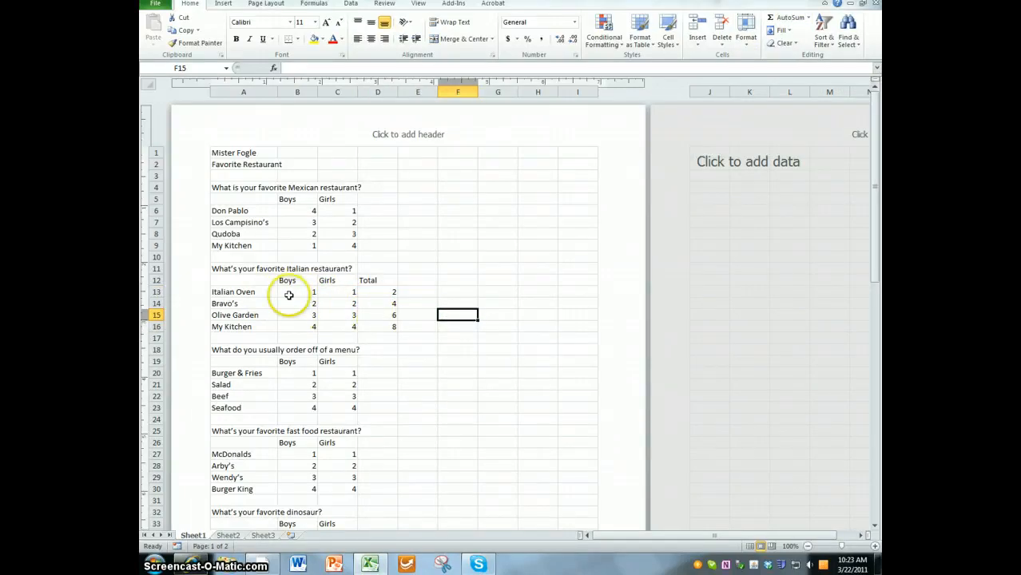
Insert a 2-D clustered column chart from the Italian restaurant table in A12:D16, including the labels and totals
drag(227, 280, 371, 315)
drag(260, 276, 380, 322)
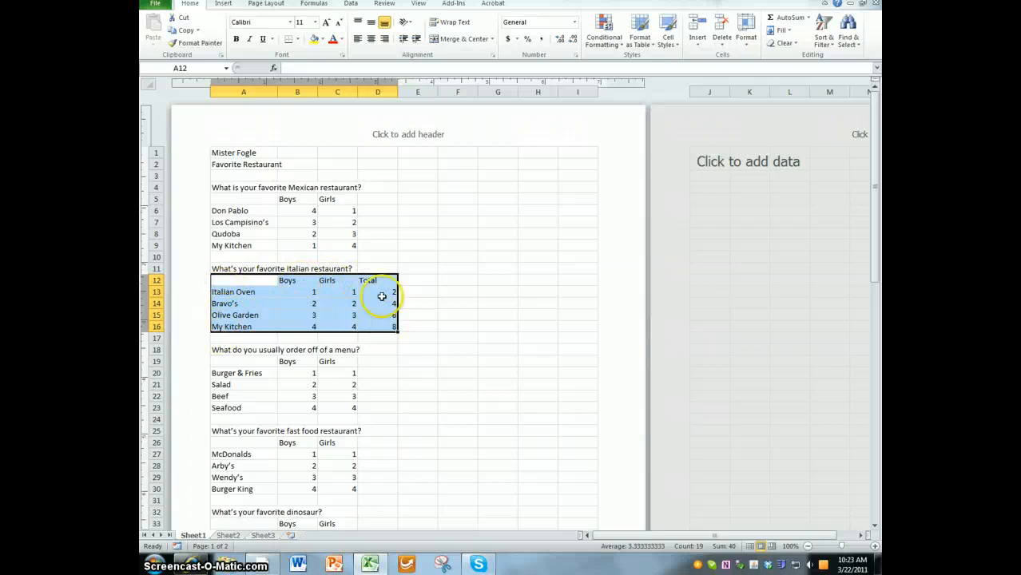
drag(238, 281, 409, 337)
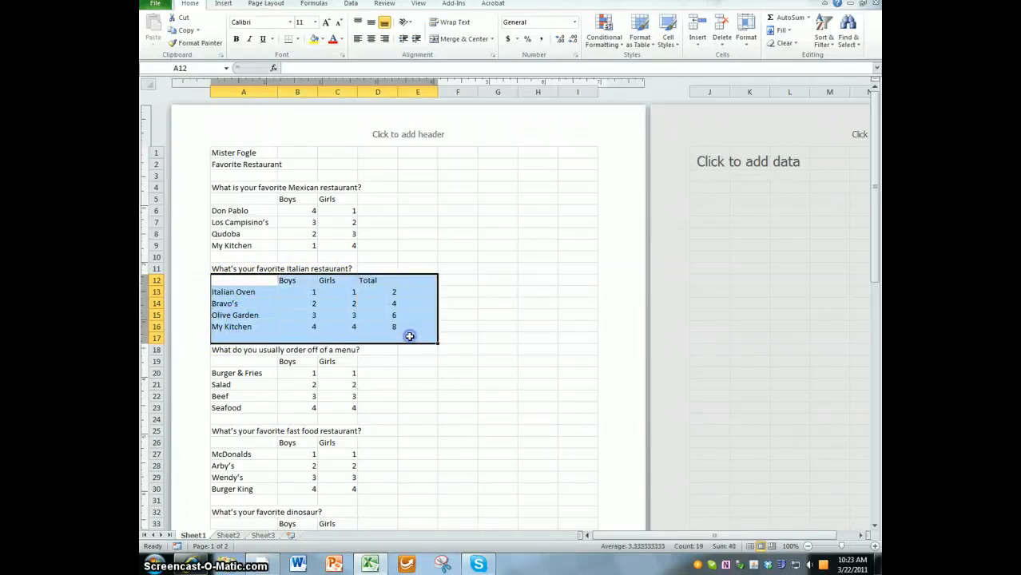
click(240, 282)
drag(329, 304, 398, 324)
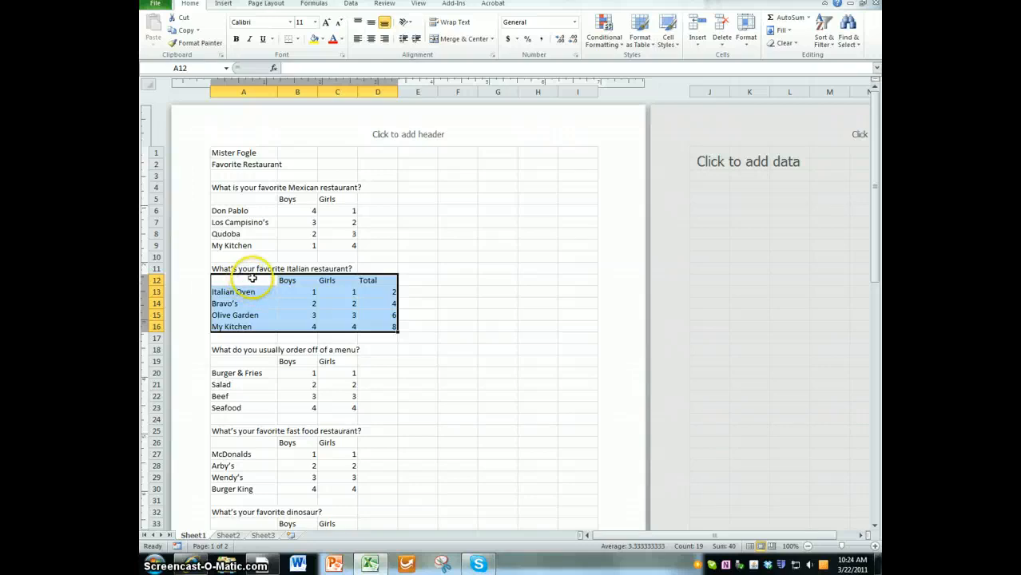
click(223, 4)
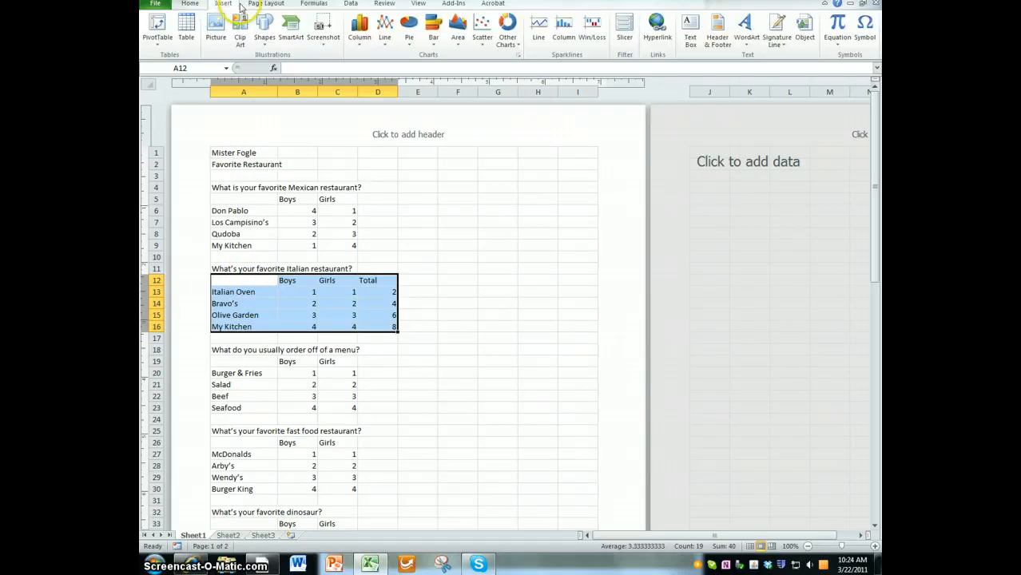
click(359, 36)
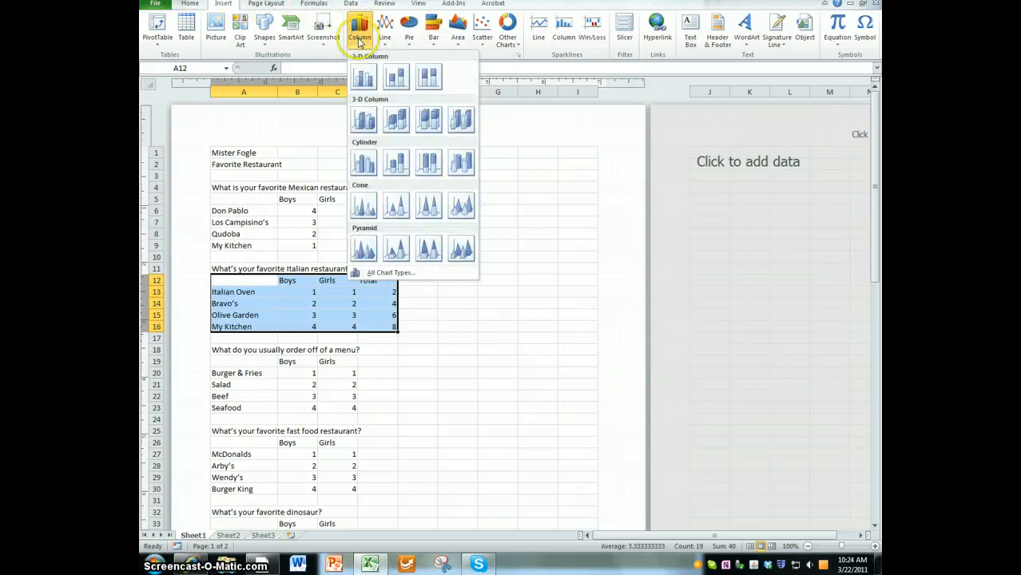
click(364, 80)
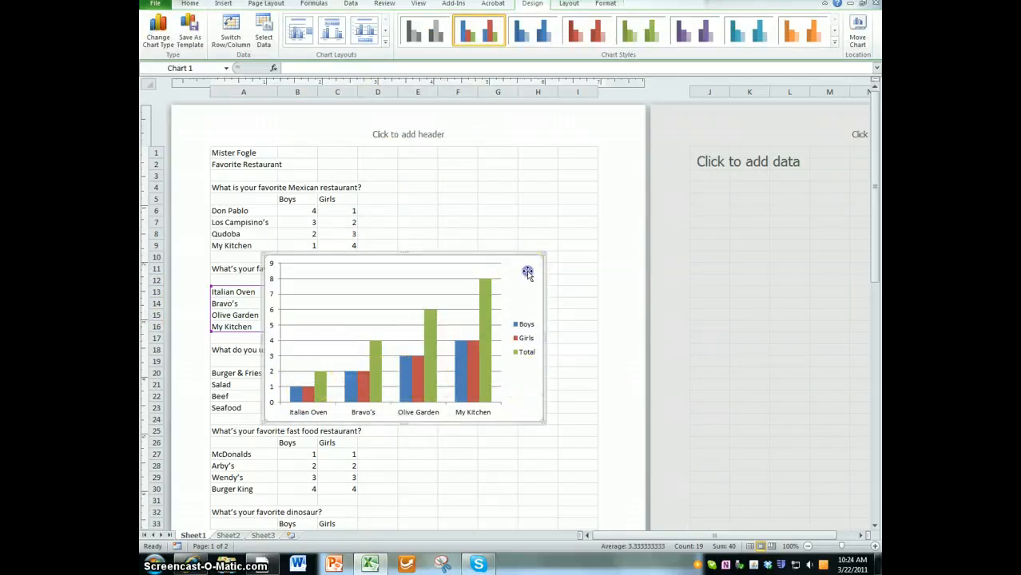
Move the new chart slightly higher on the sheet and apply a layout with a chart title, both axis titles and a legend
drag(524, 269, 525, 245)
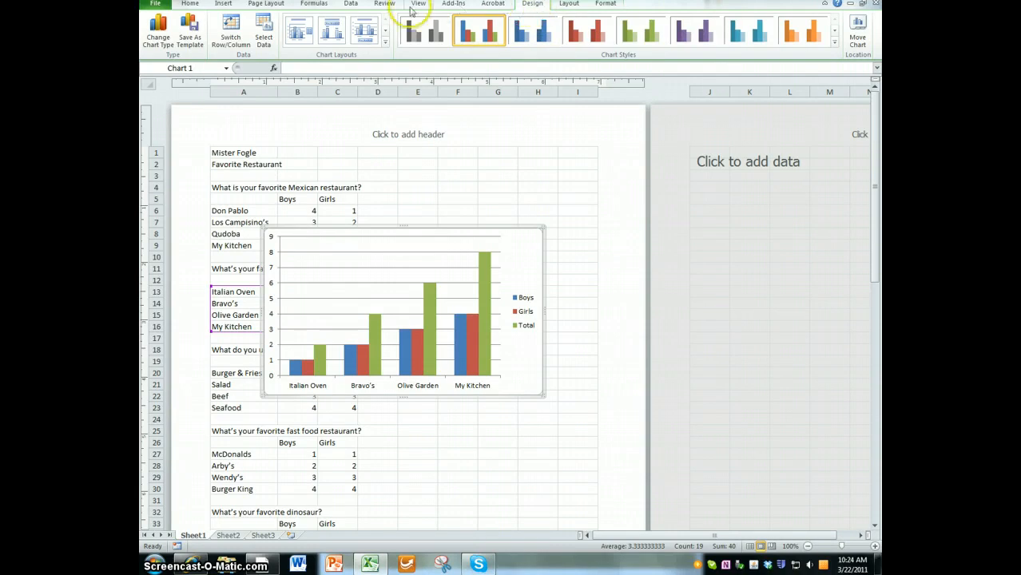
click(385, 42)
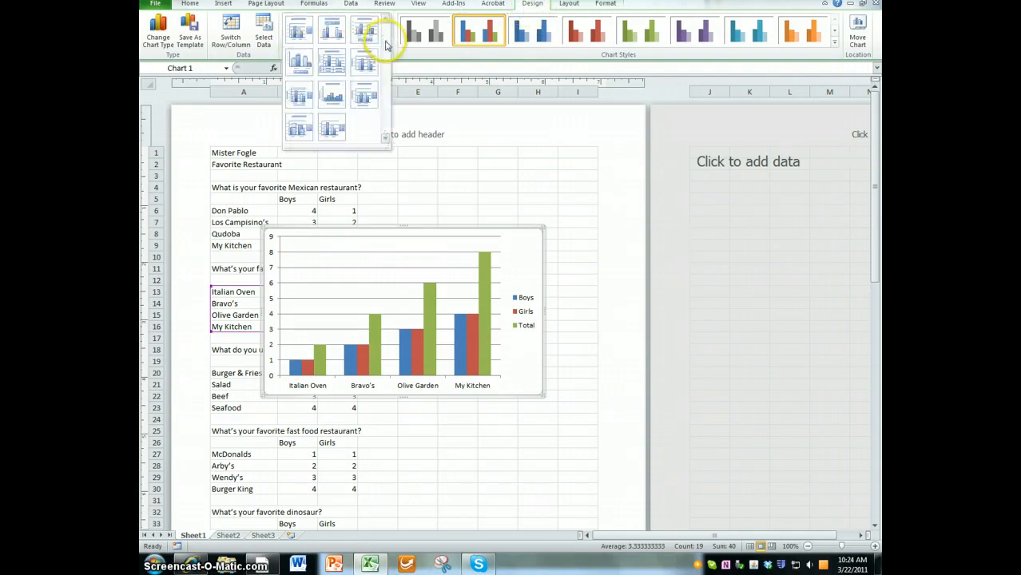
click(366, 96)
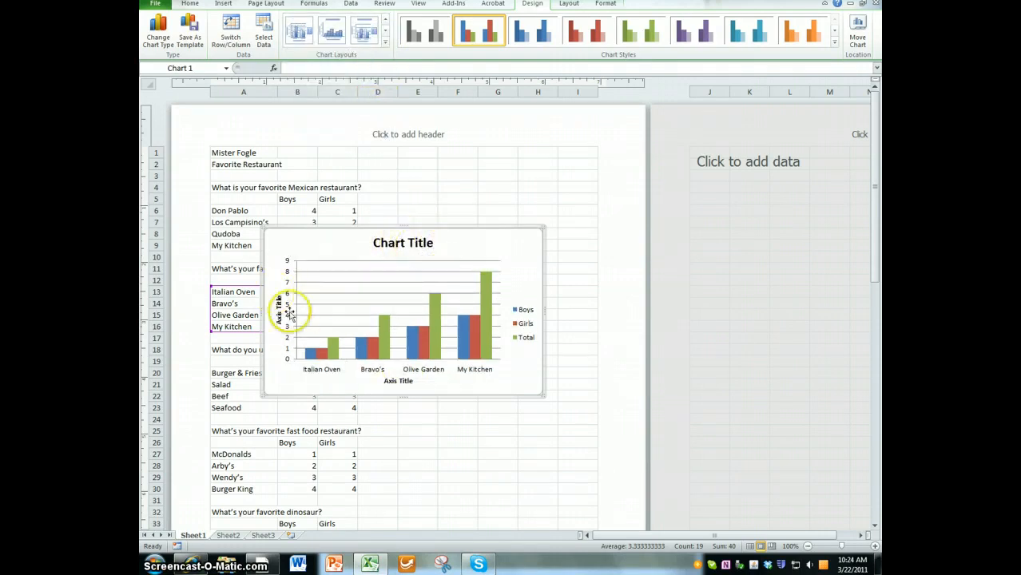
Replace the placeholder chart title with "What is your favorite restaurant?", using a lowercase r in "restaurant"
click(385, 246)
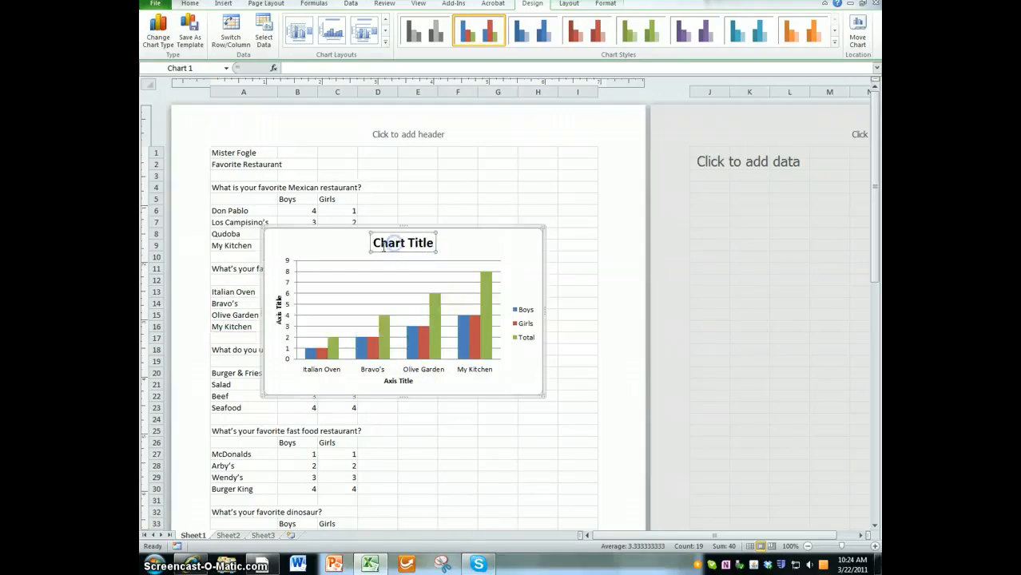
drag(386, 246, 431, 244)
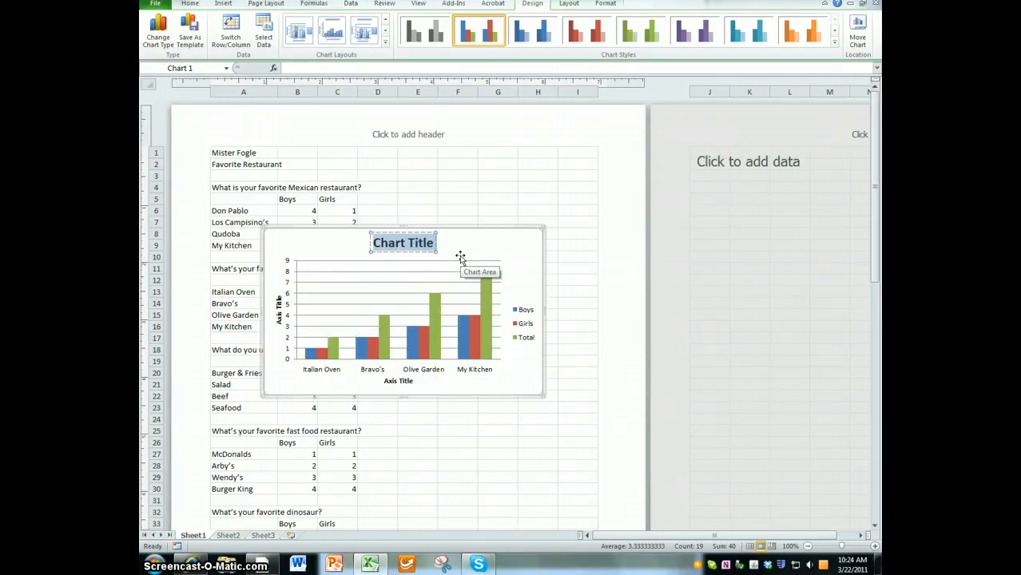
text(Wha)
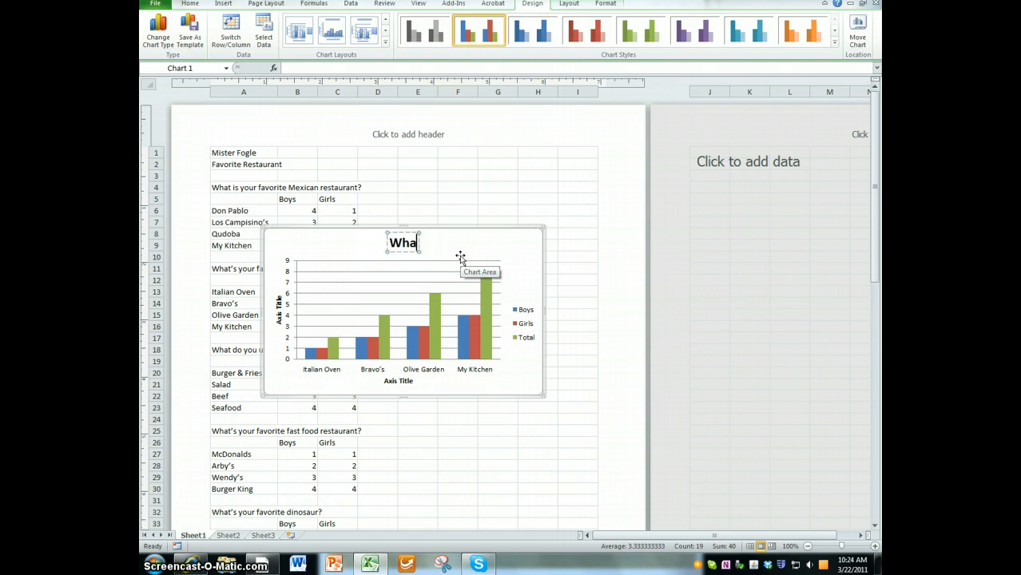
text(t is your fav)
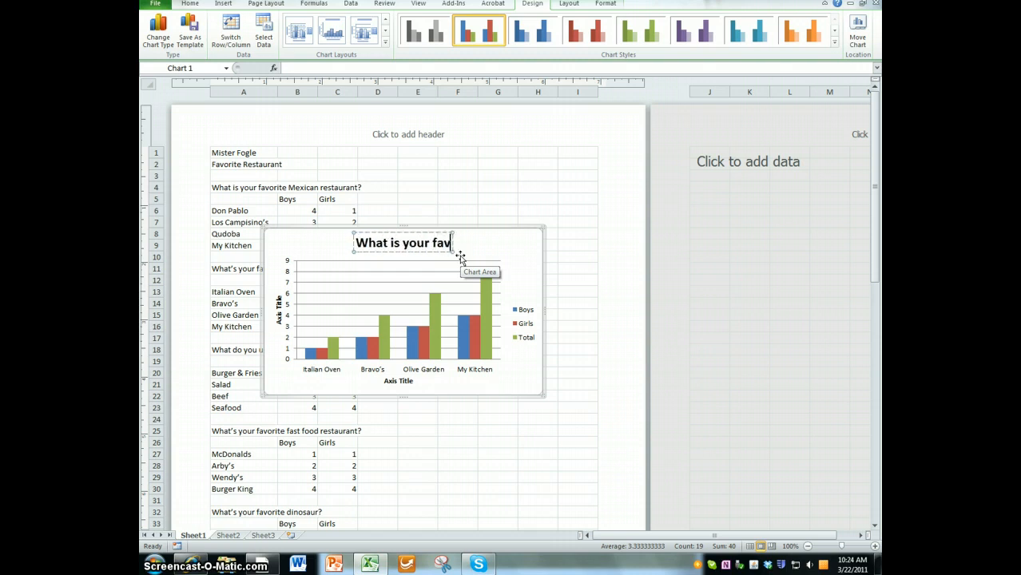
text(orite)
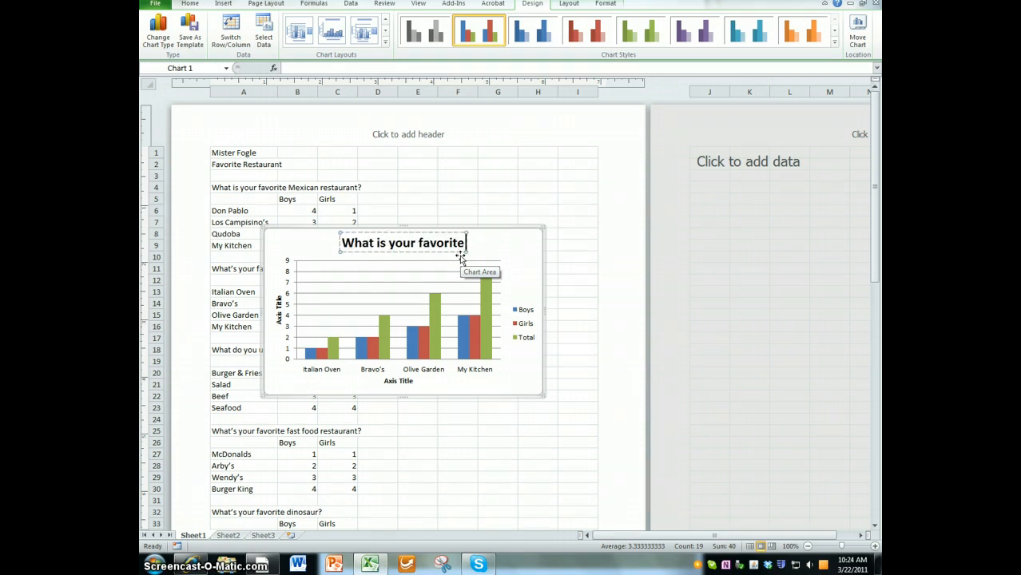
text( Rest)
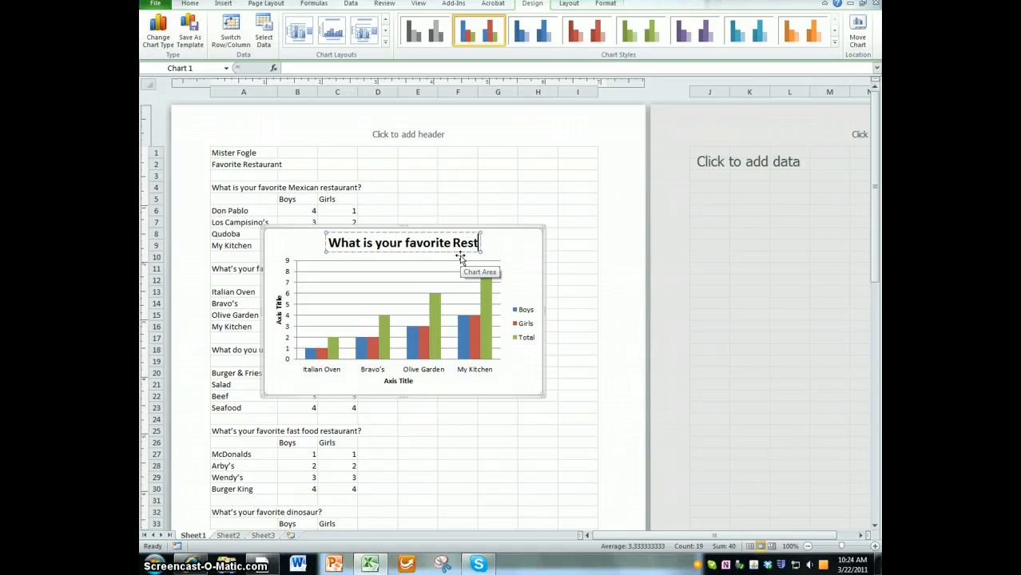
text(aurant?)
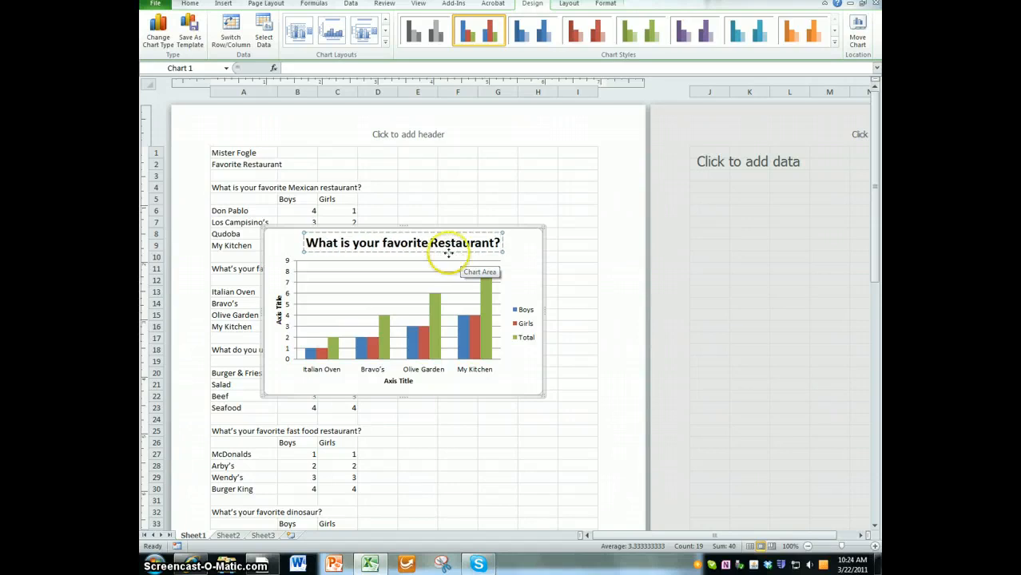
click(429, 243)
key(Delete)
text(r)
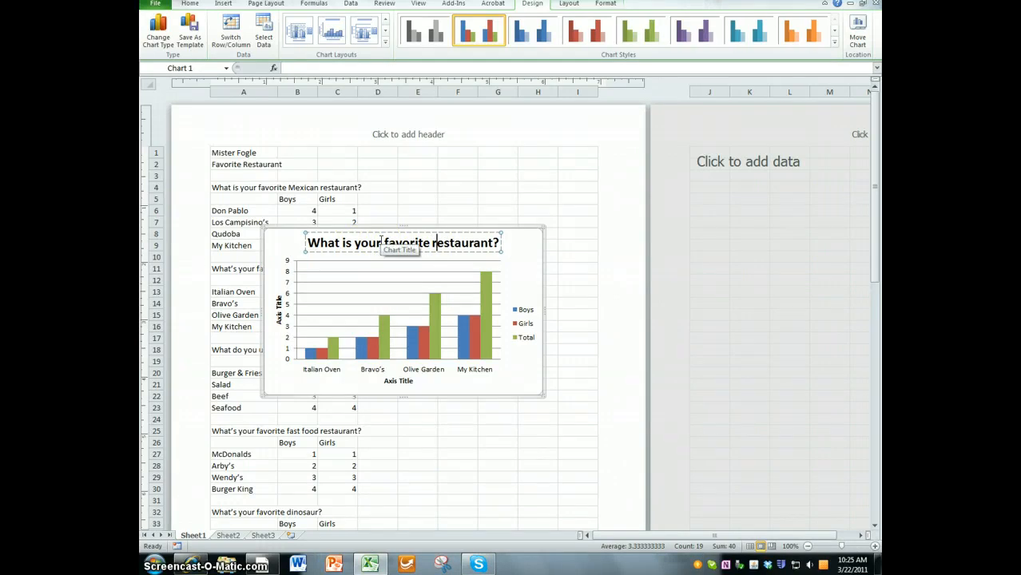
Title the chart's vertical axis "Number of Students" and its horizontal axis "Restaurants"
click(278, 306)
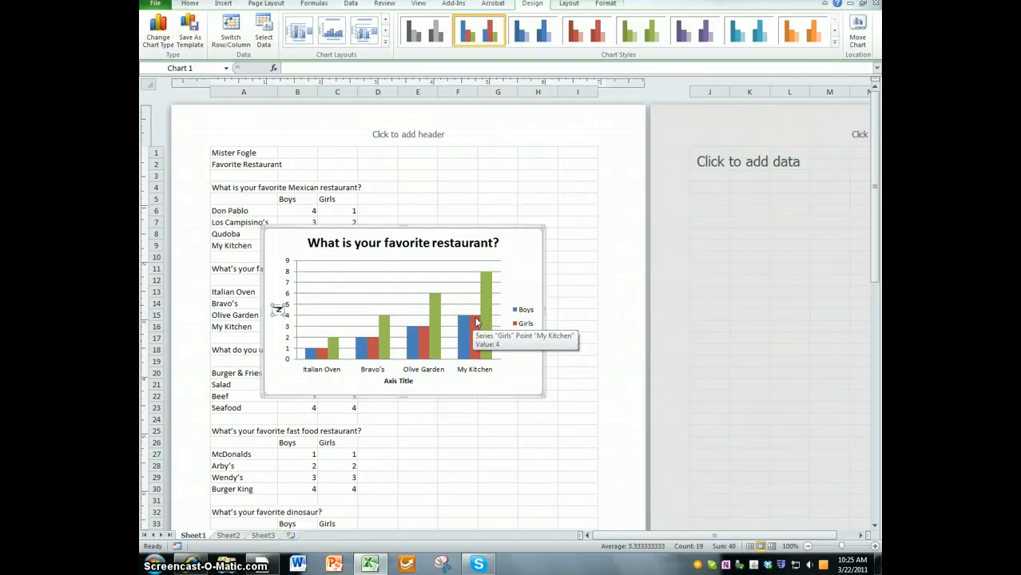
text(Number of Students)
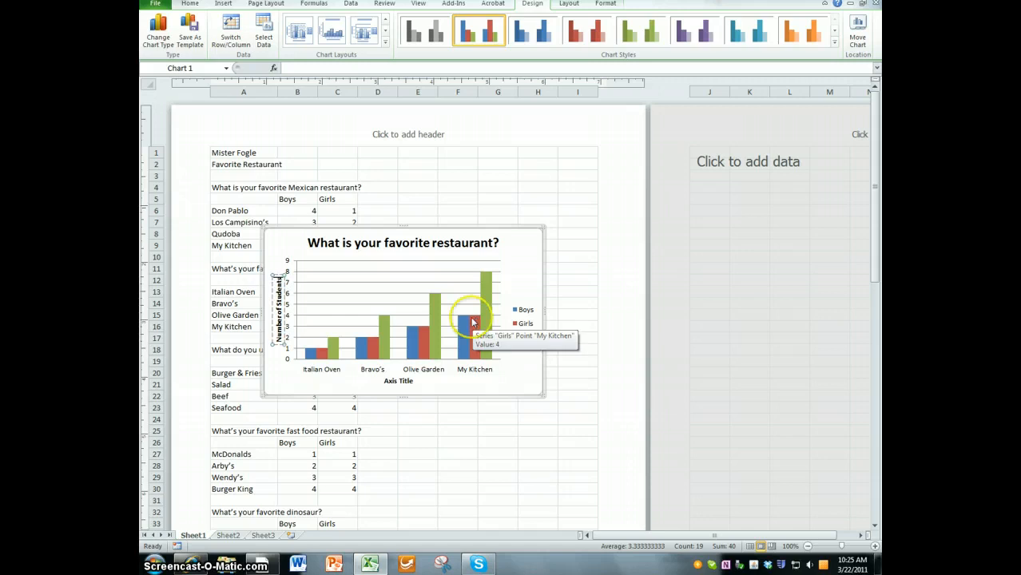
click(393, 379)
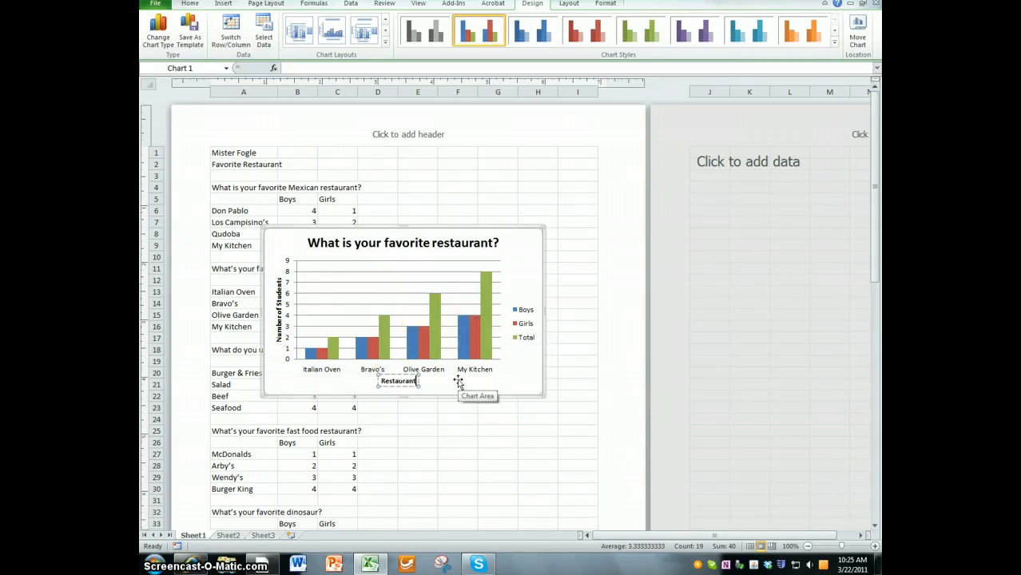
click(513, 373)
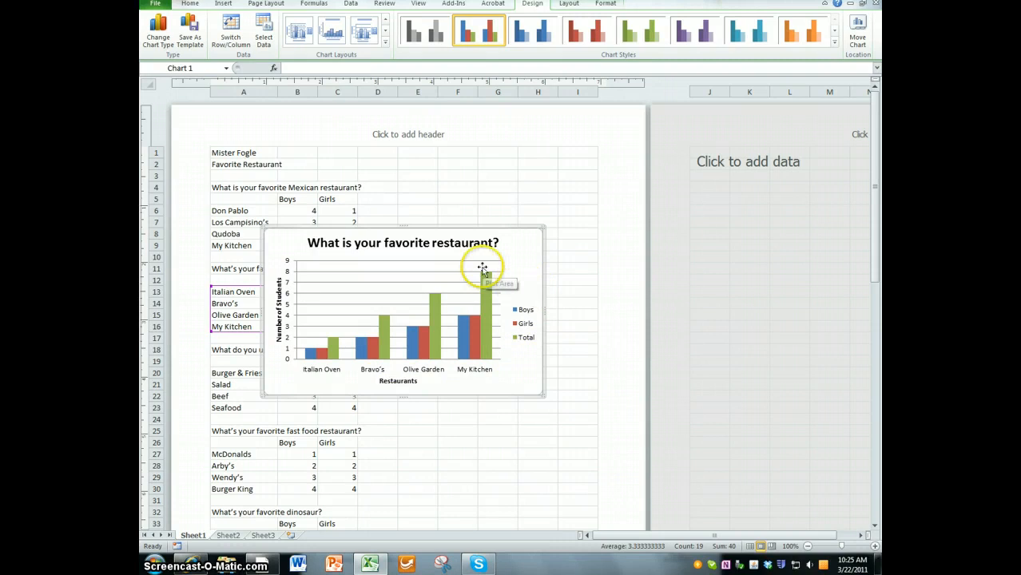
Shift the Italian restaurant chart slightly down the sheet and show a data table below its plot without legend keys
key(alt+p)
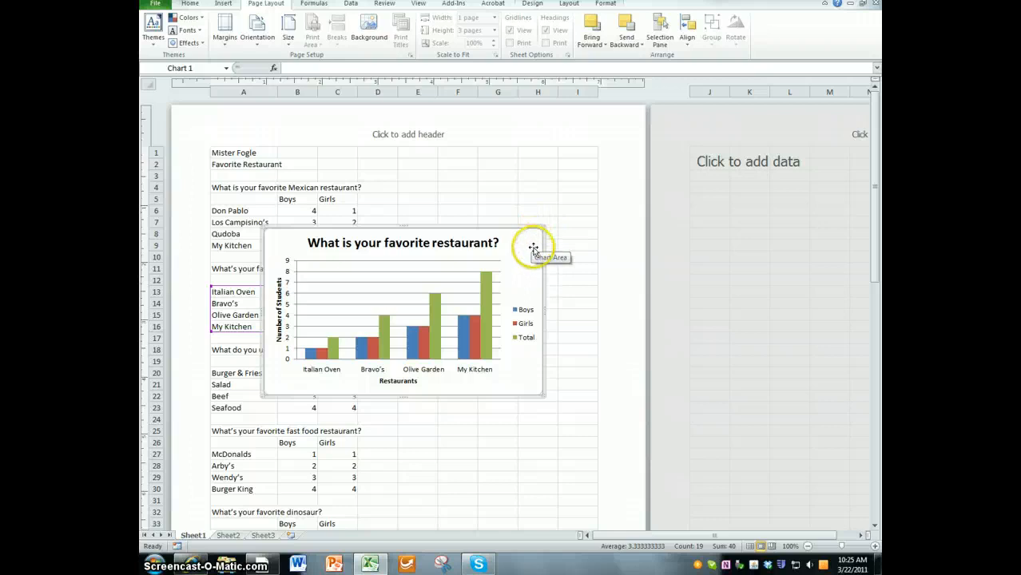
mouse_move(542, 247)
mouse_down()
mouse_move(575, 305)
mouse_move(568, 321)
mouse_move(561, 263)
mouse_up()
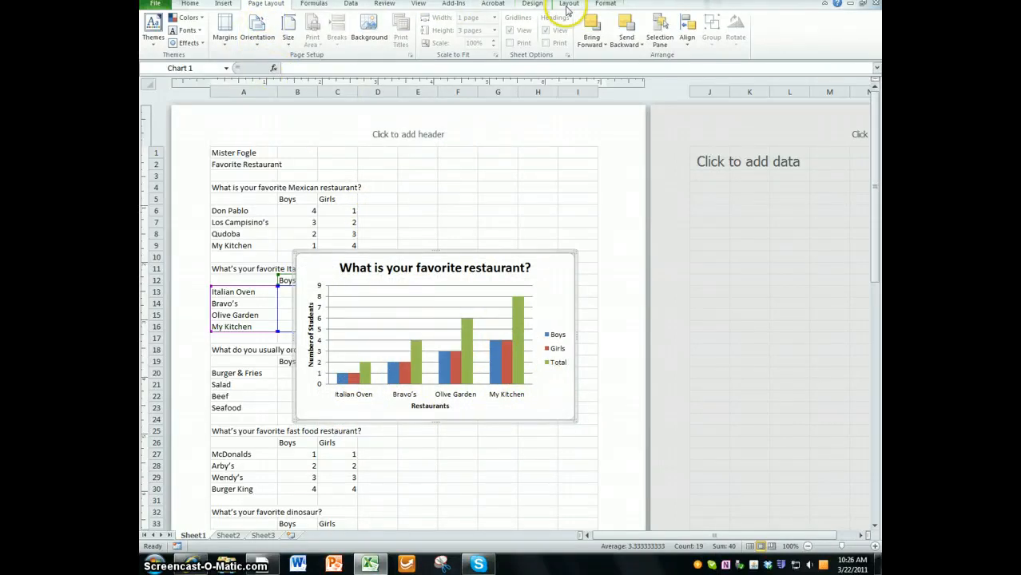
click(568, 4)
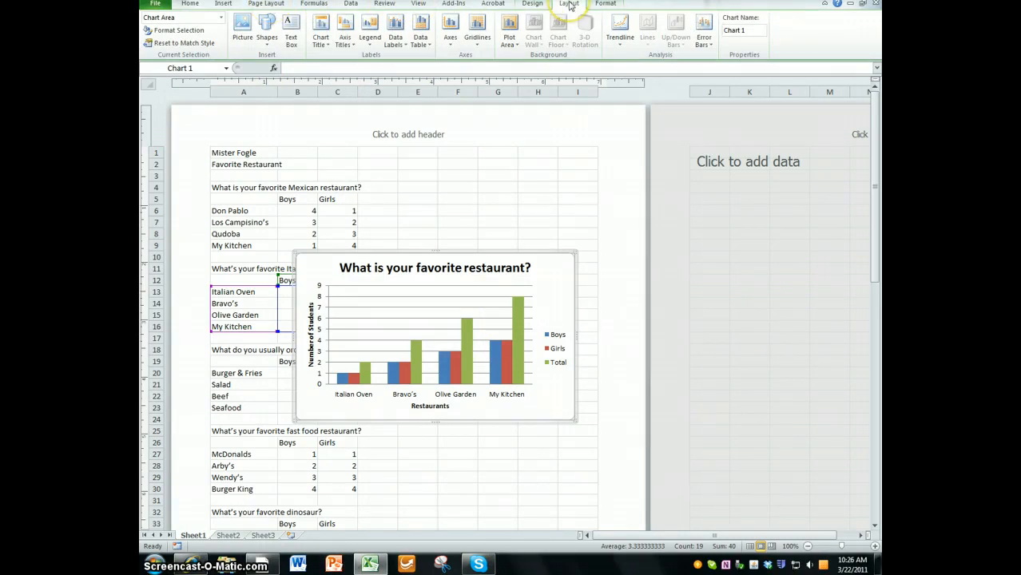
click(418, 39)
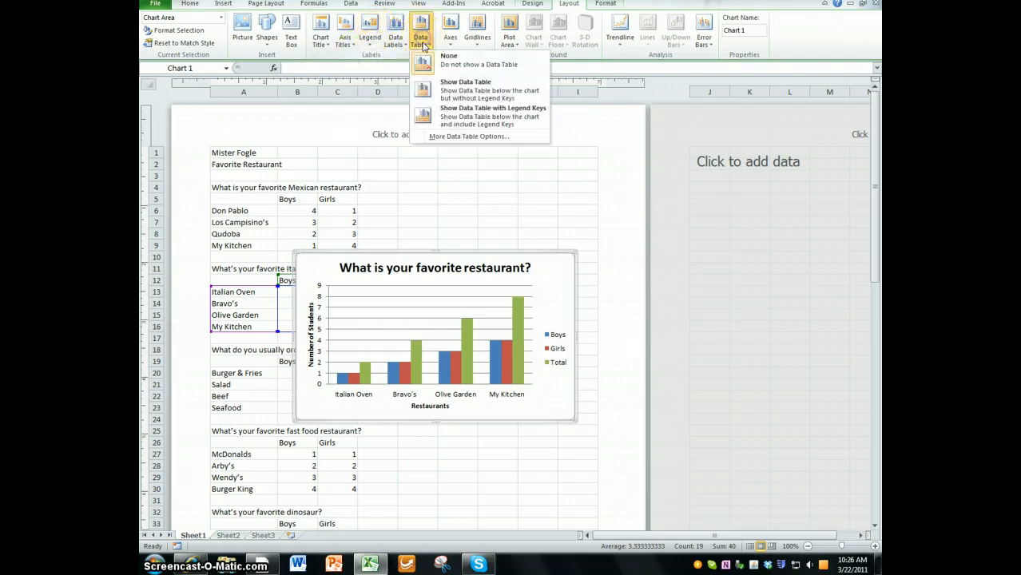
click(454, 87)
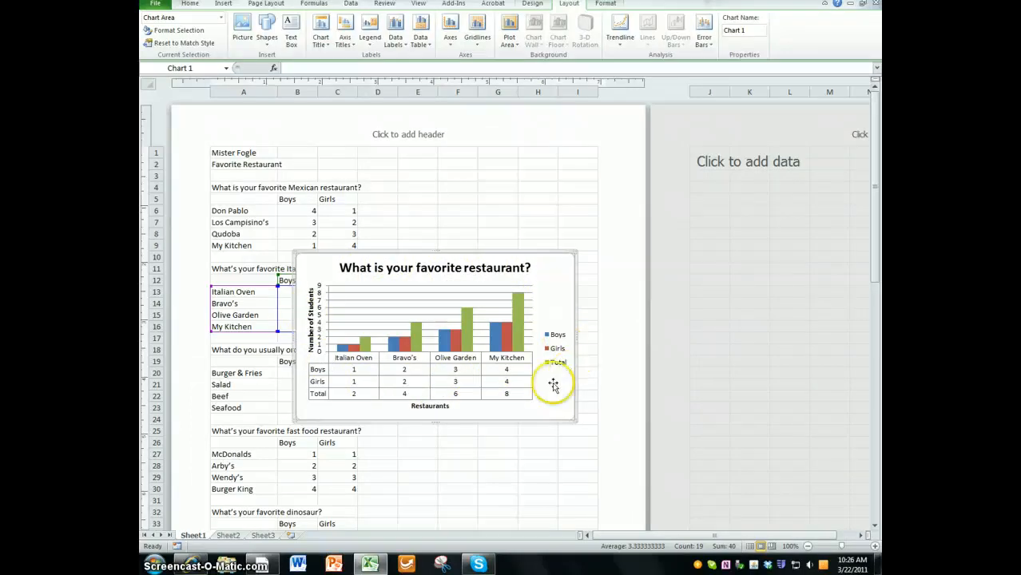
Move the Italian restaurant chart directly below the Mexican restaurant chart on the second page and widen it to match that chart's width
drag(558, 393, 519, 505)
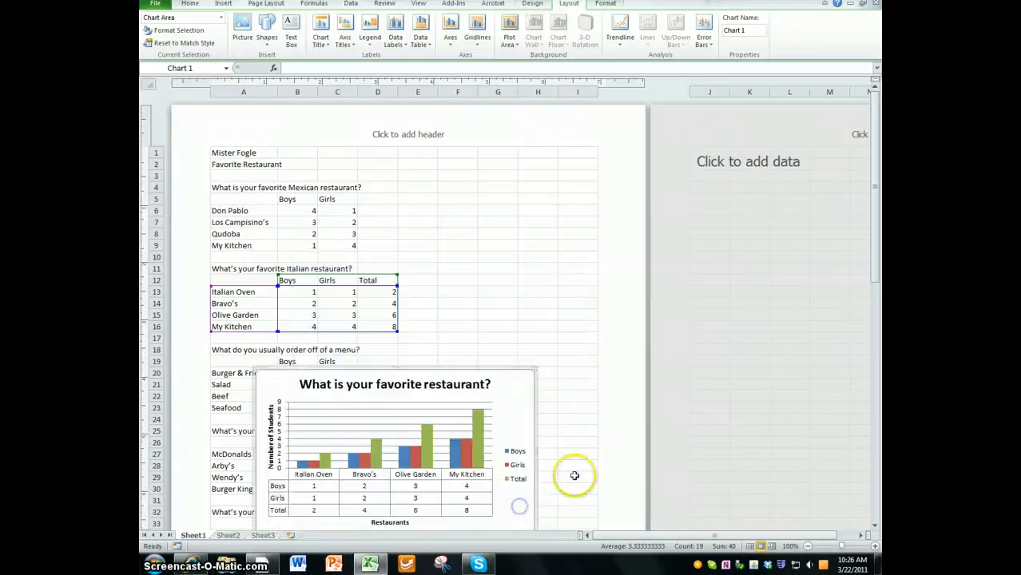
scroll(575, 473, down, 7)
scroll(510, 527, down, 3)
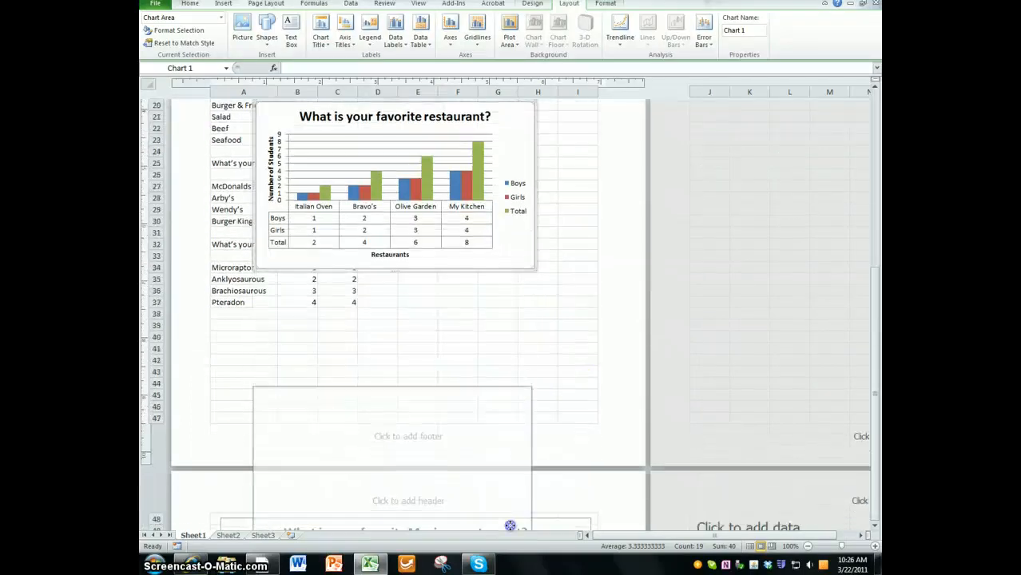
drag(509, 529, 476, 380)
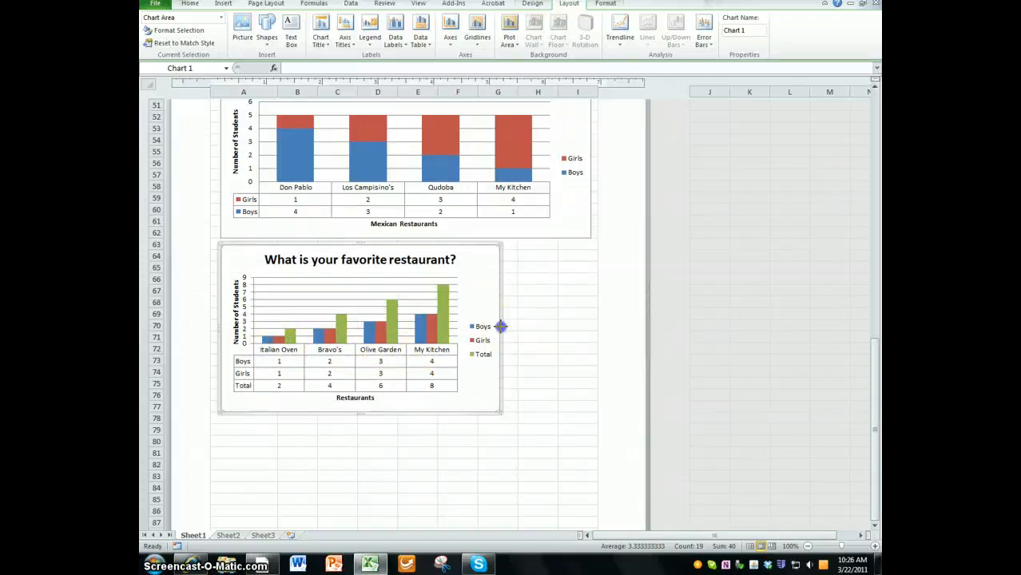
drag(500, 326, 594, 326)
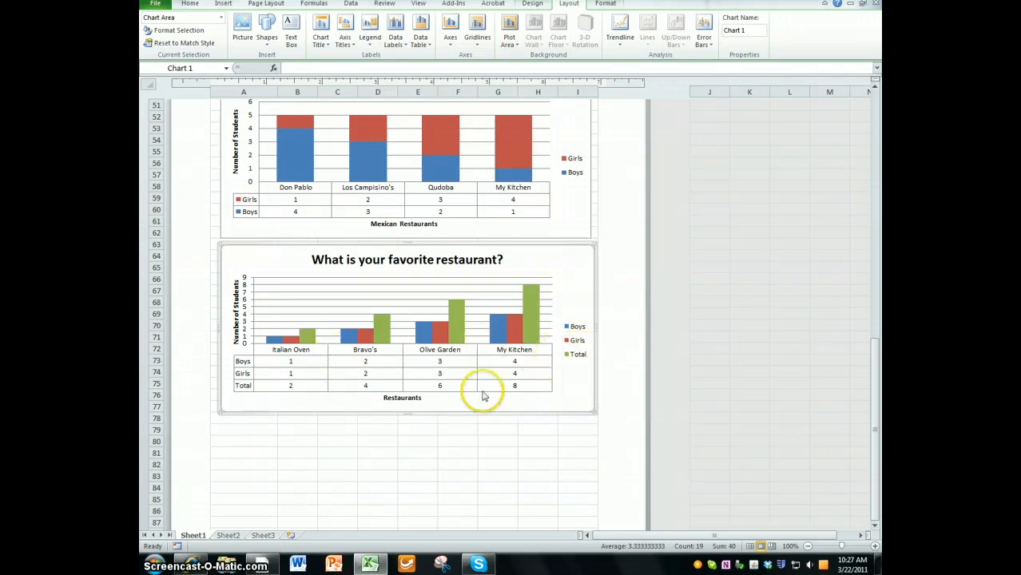
Insert a 2-D pie chart from both the Boys and Girls data of the menu order table in A19:C23
scroll(440, 391, up, 18)
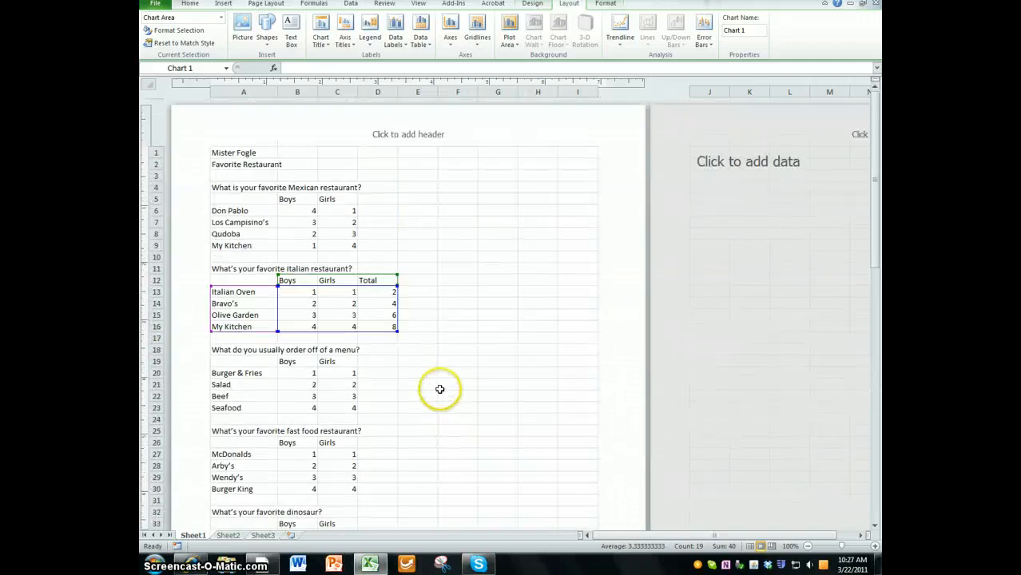
click(459, 365)
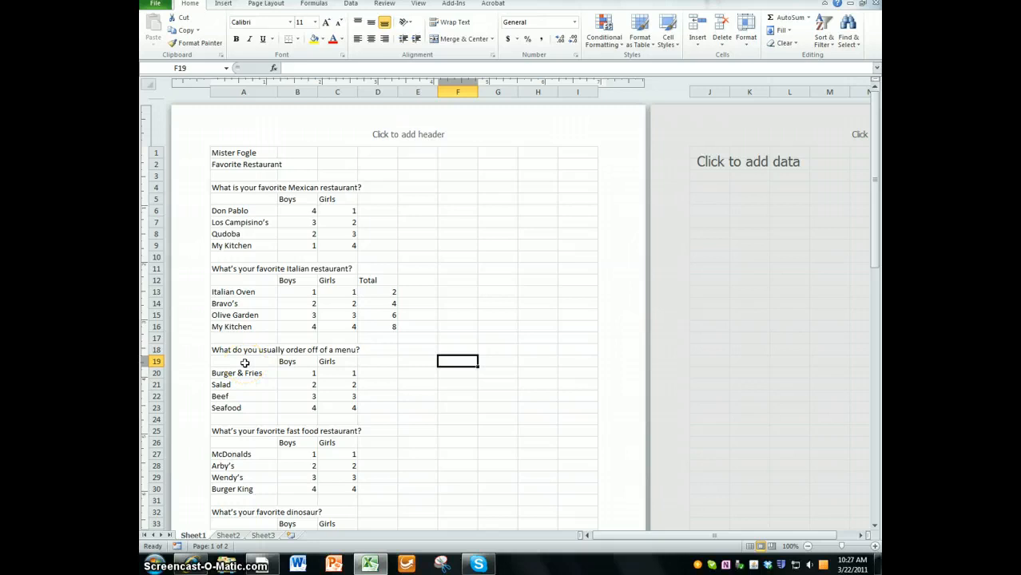
scroll(244, 363, down, 2)
drag(236, 279, 335, 322)
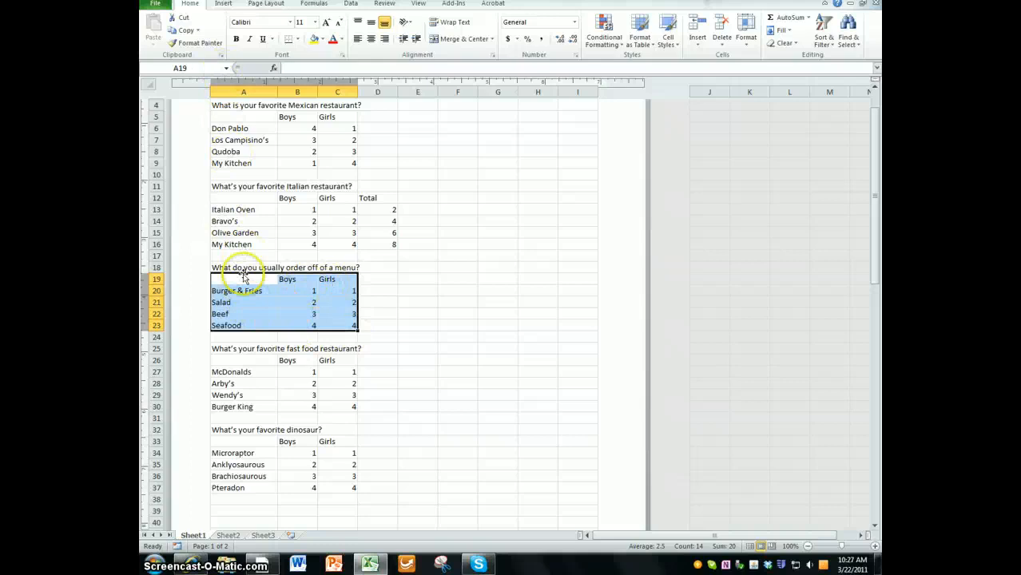
click(219, 4)
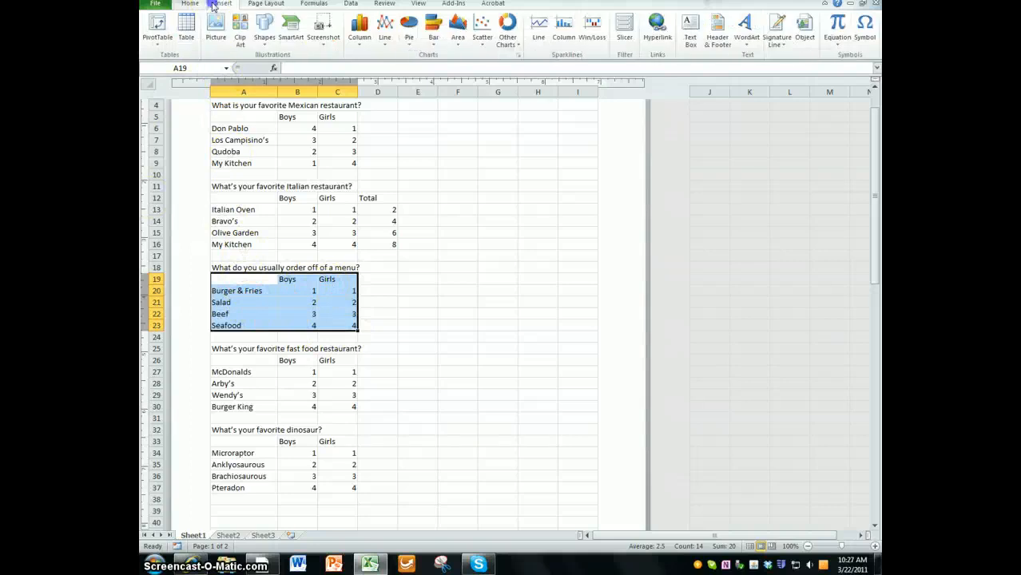
click(408, 28)
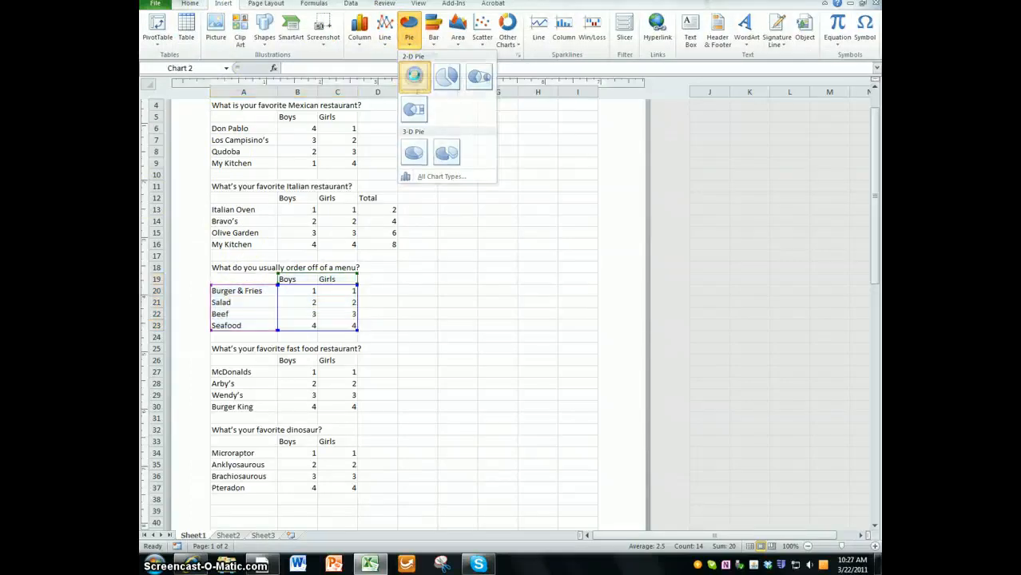
click(414, 77)
drag(474, 257, 533, 305)
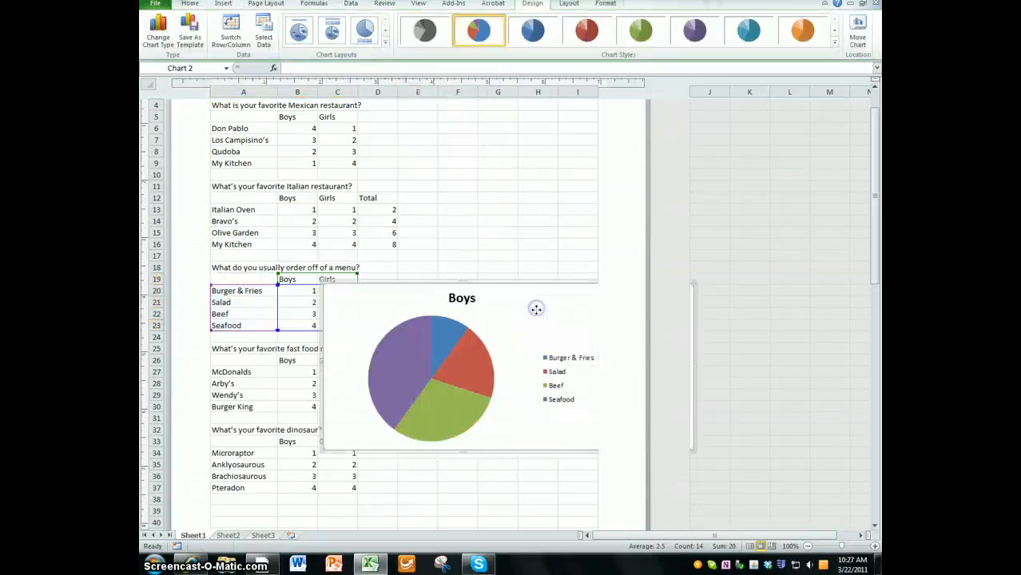
Delete the pie chart made from both the Boys and Girls columns
click(462, 297)
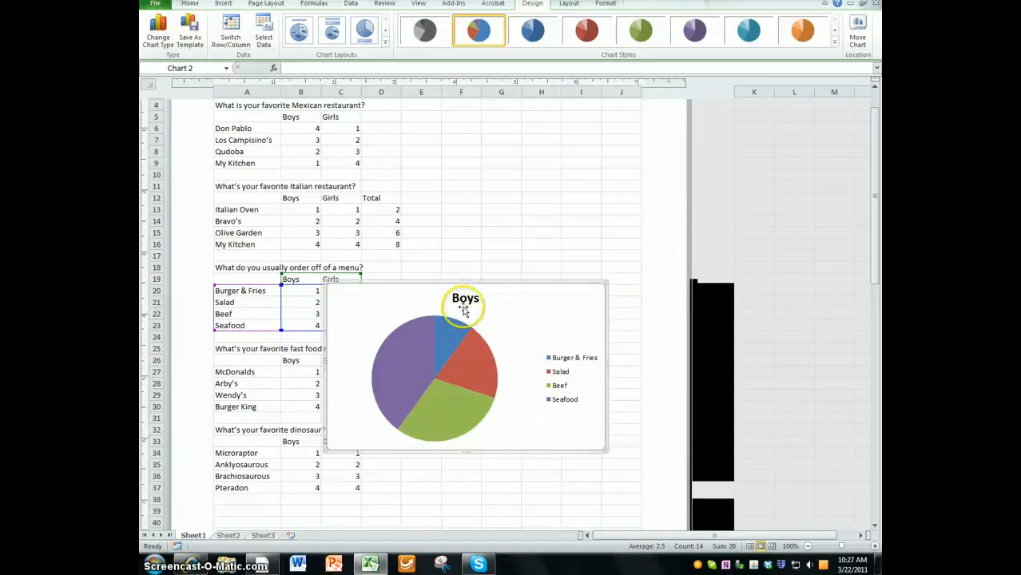
click(410, 319)
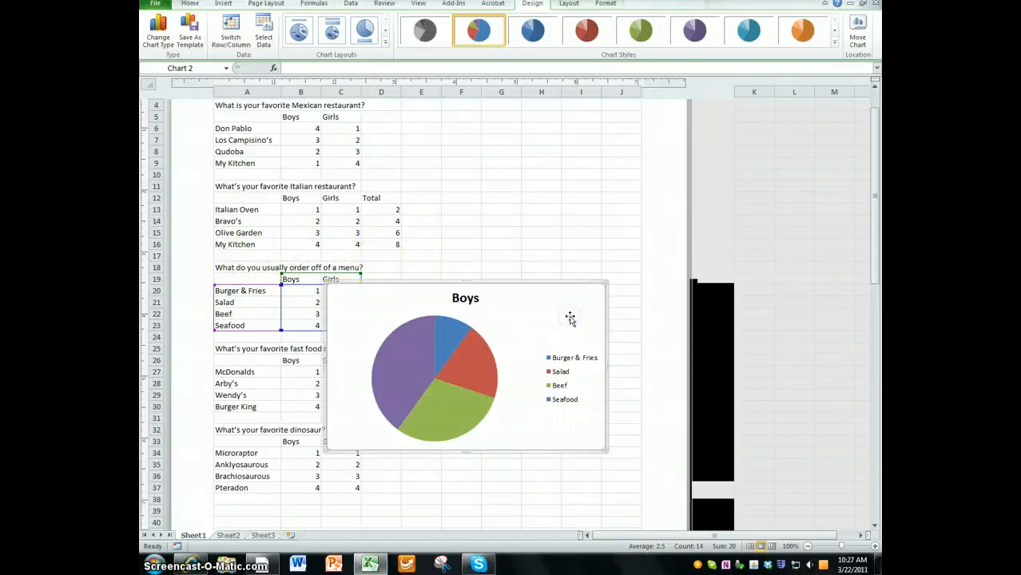
key(Delete)
click(504, 294)
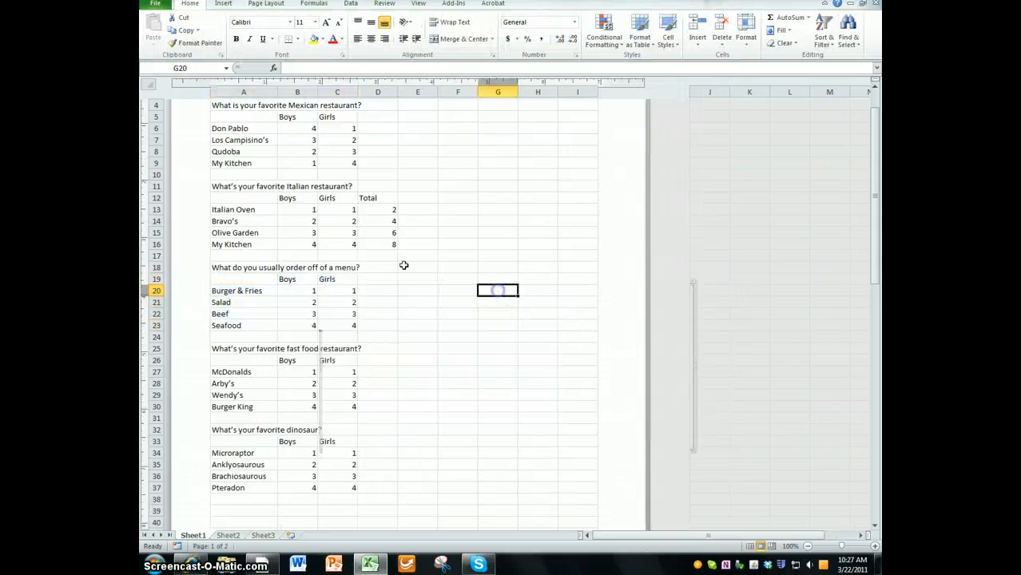
Insert a 2-D pie chart from only the menu items and Boys column in A19:B23 and shift it slightly sideways
drag(228, 277, 295, 321)
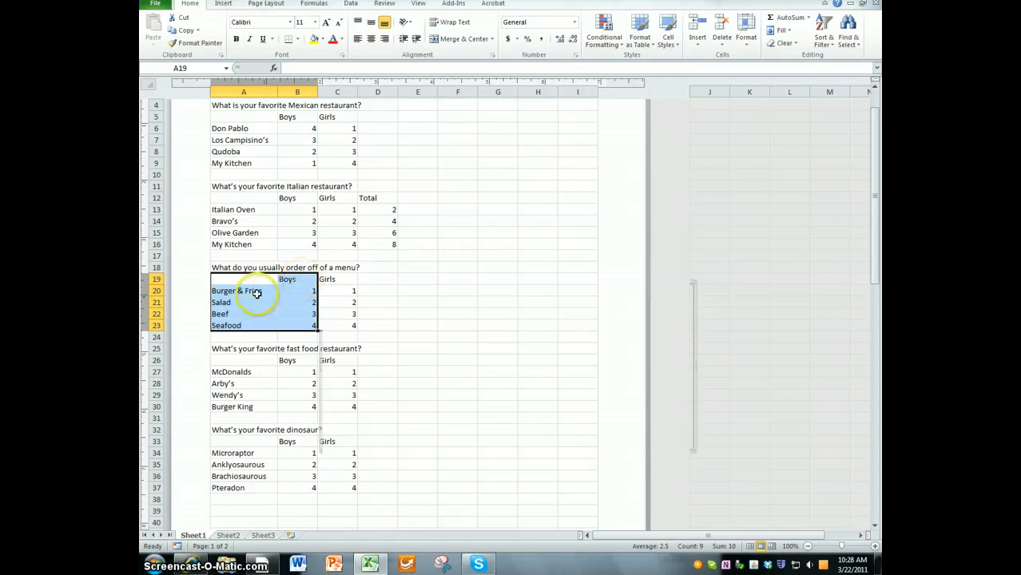
click(223, 4)
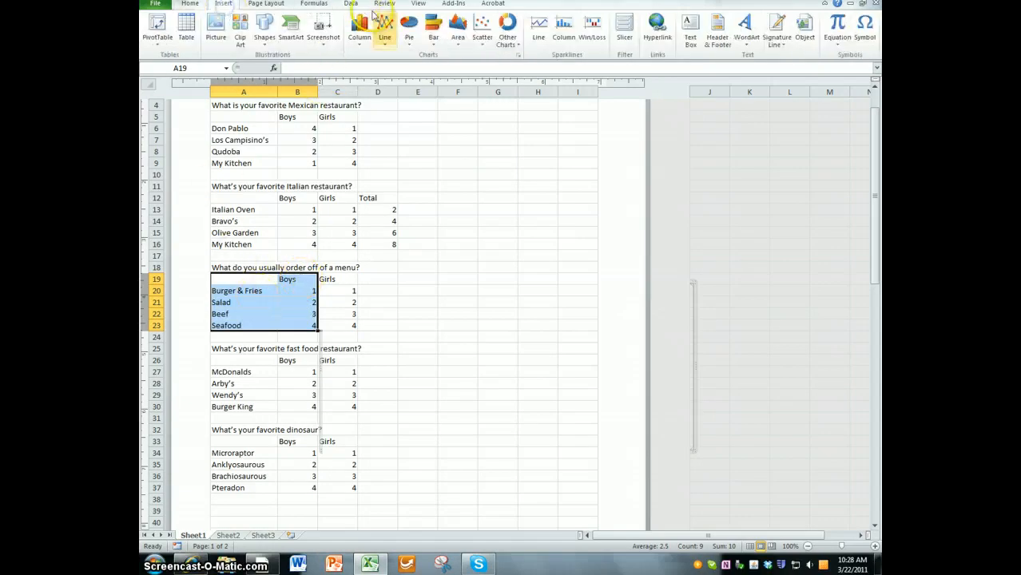
click(385, 28)
click(408, 30)
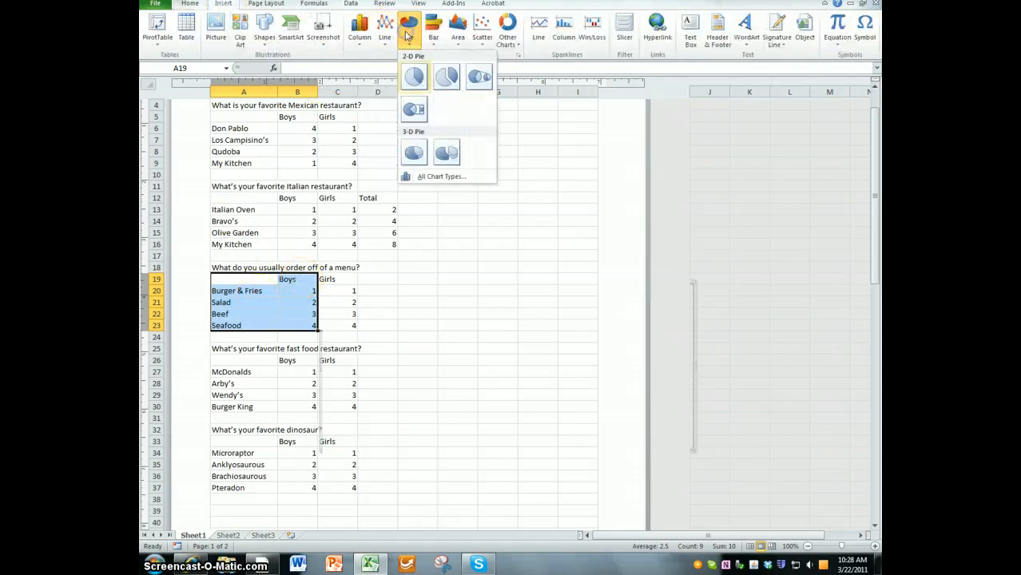
click(413, 78)
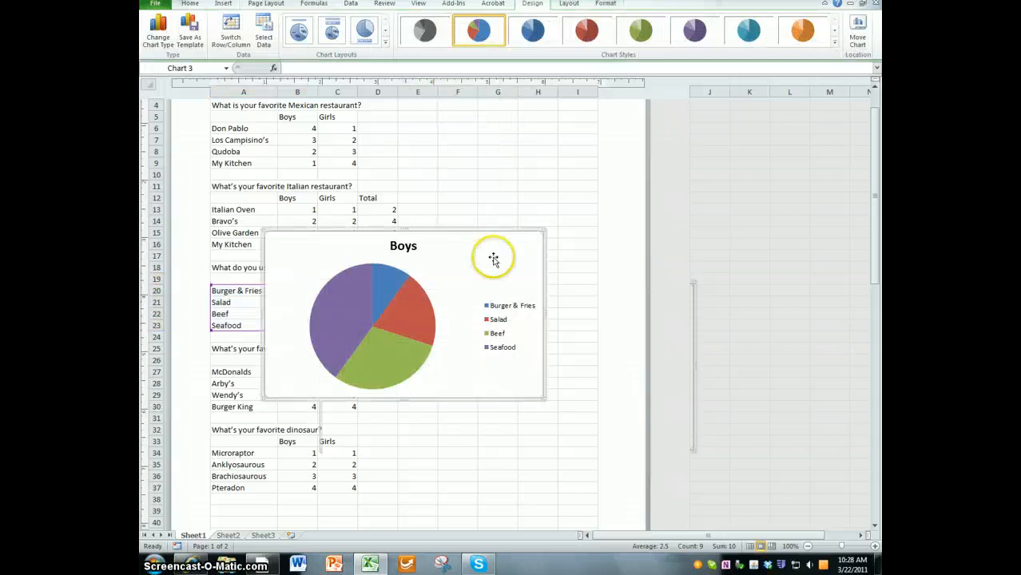
drag(506, 259, 535, 263)
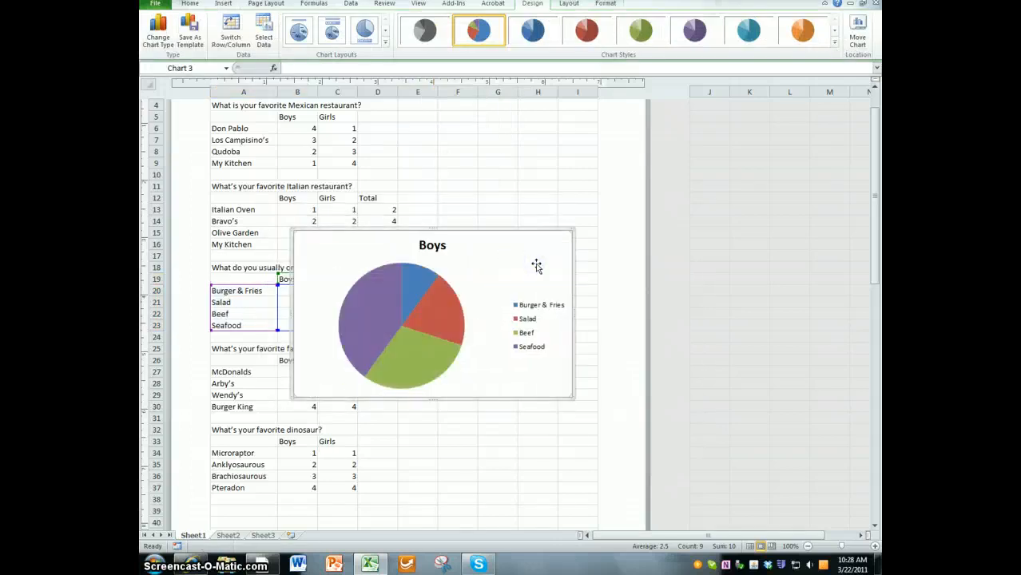
click(523, 251)
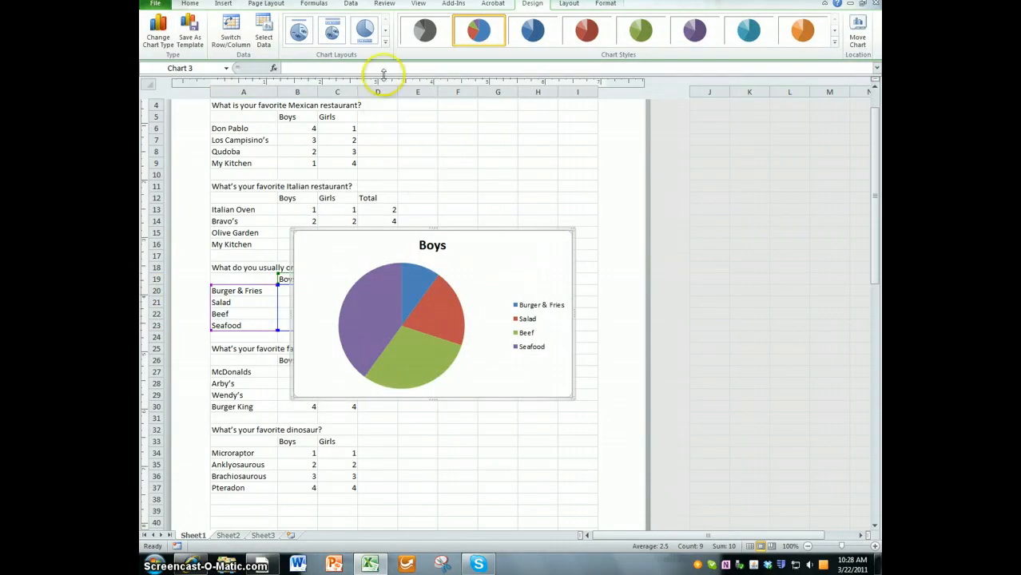
click(384, 44)
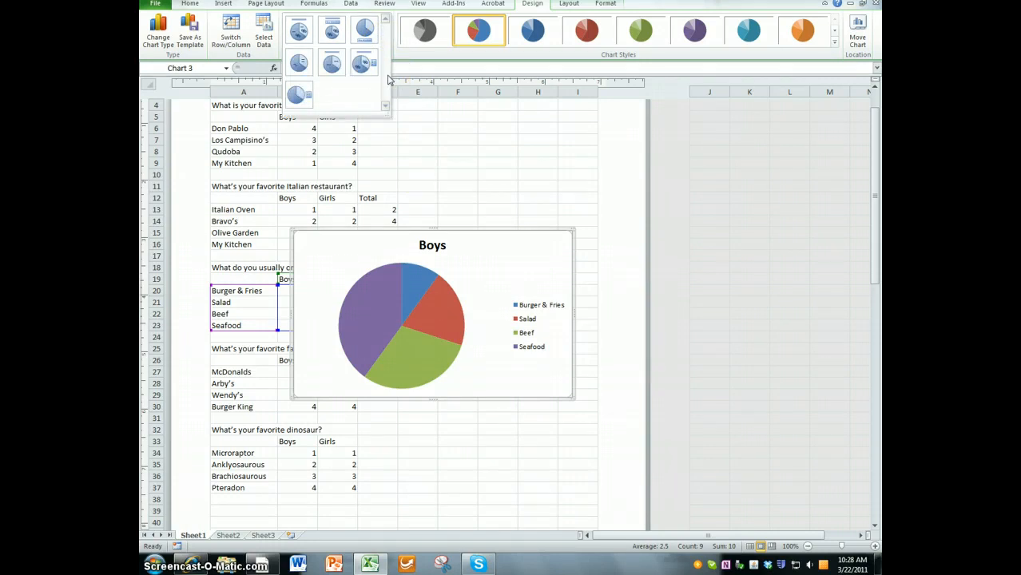
click(388, 80)
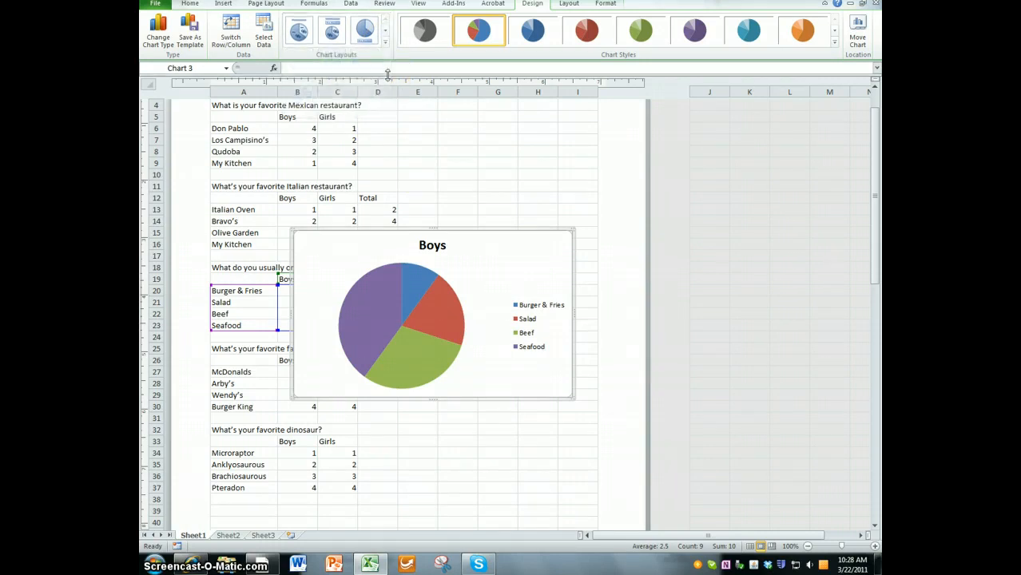
click(581, 261)
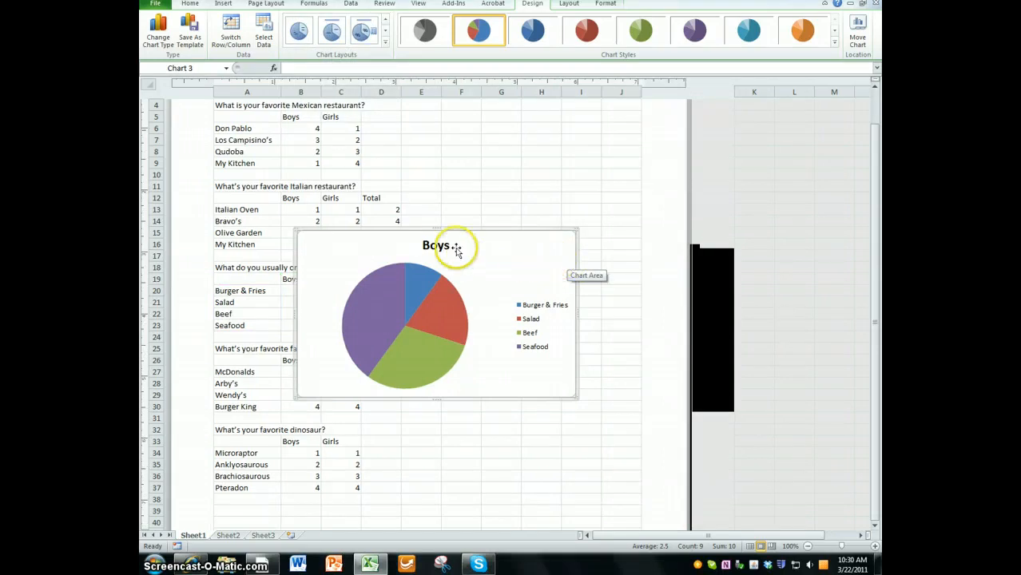
Move the Boys pie chart slightly lower and change its title to "What do you usually order off a menu? (Boys)"
click(428, 246)
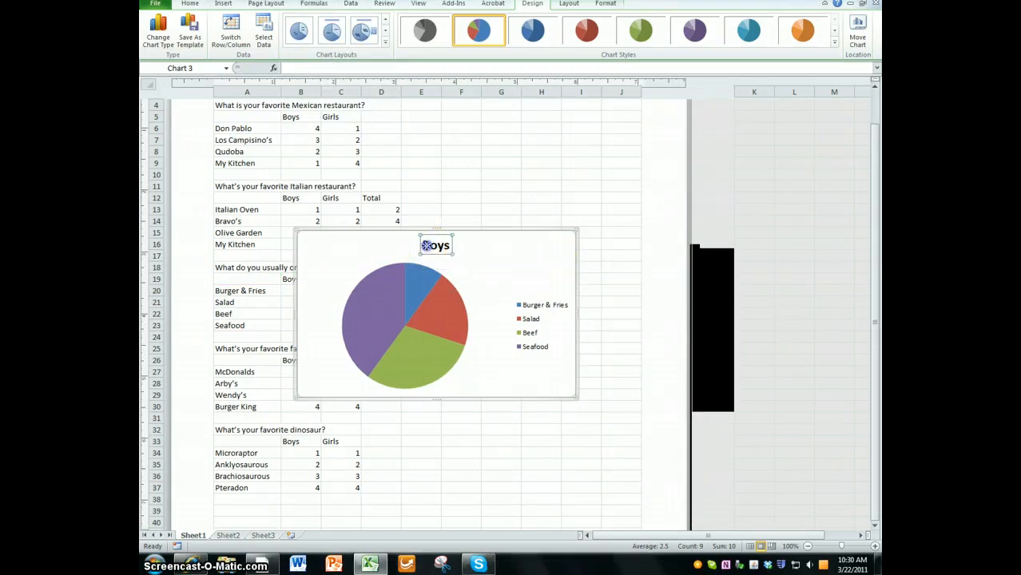
click(422, 245)
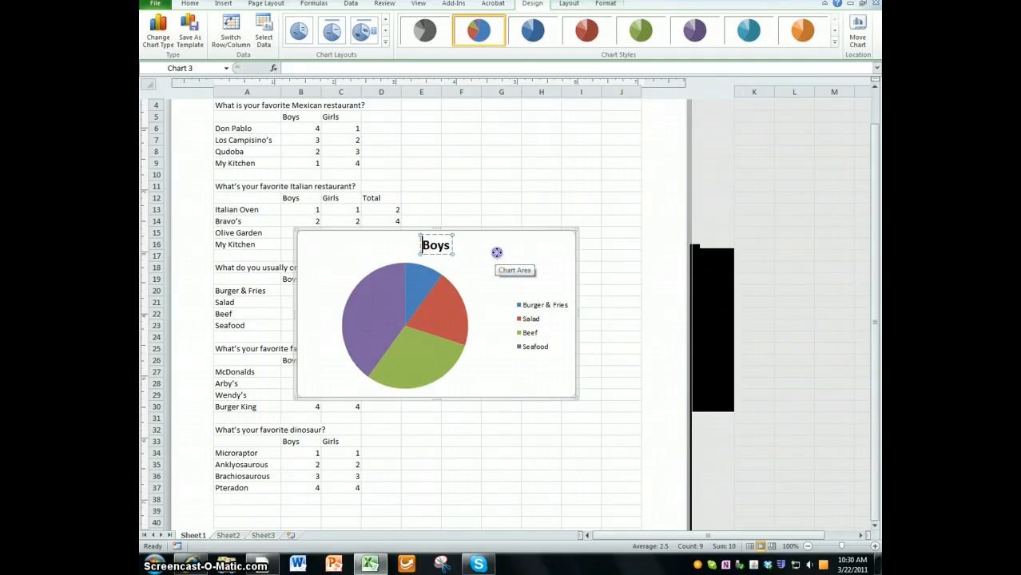
drag(496, 253, 506, 297)
click(429, 290)
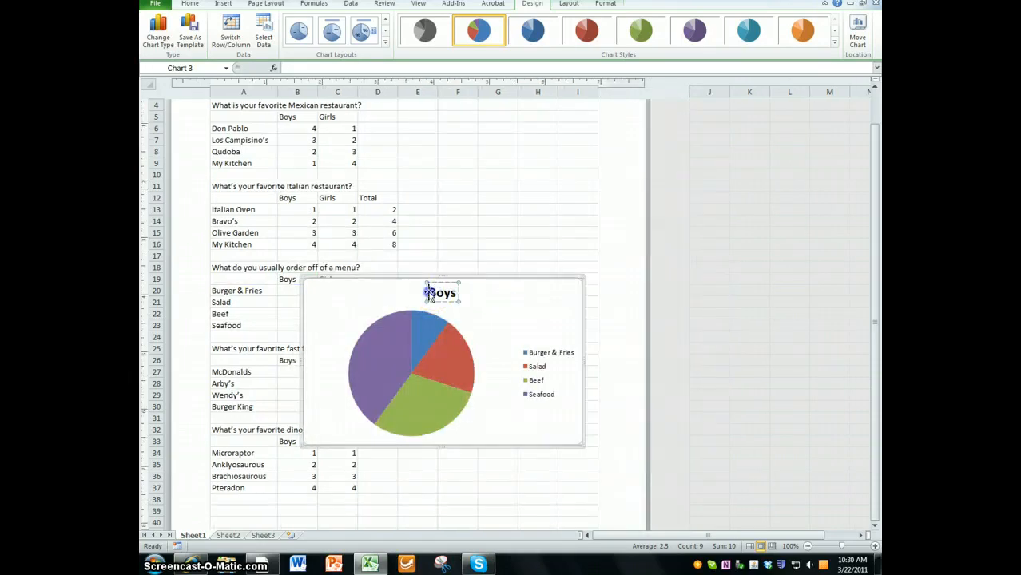
text(Waht)
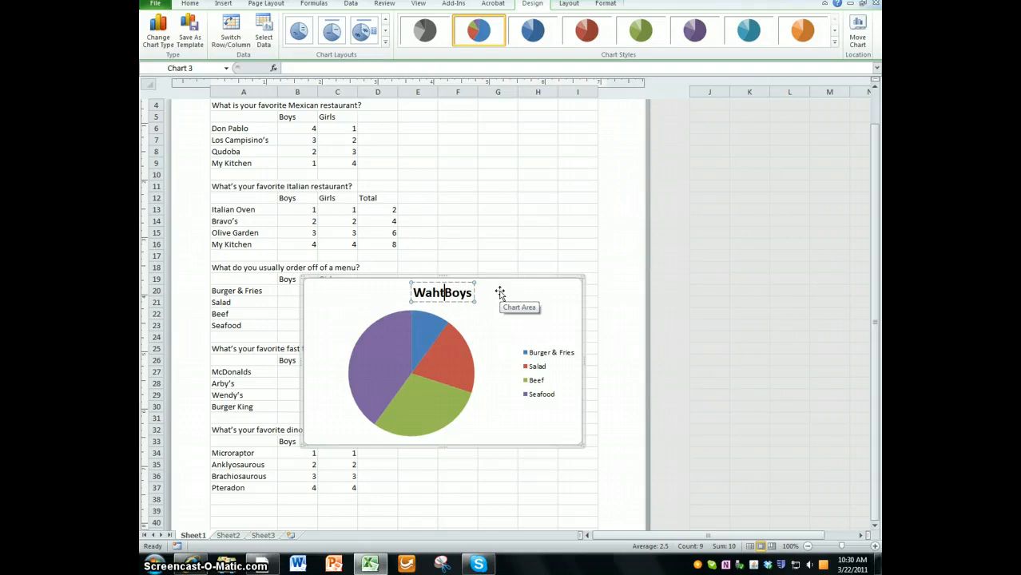
text( do you )
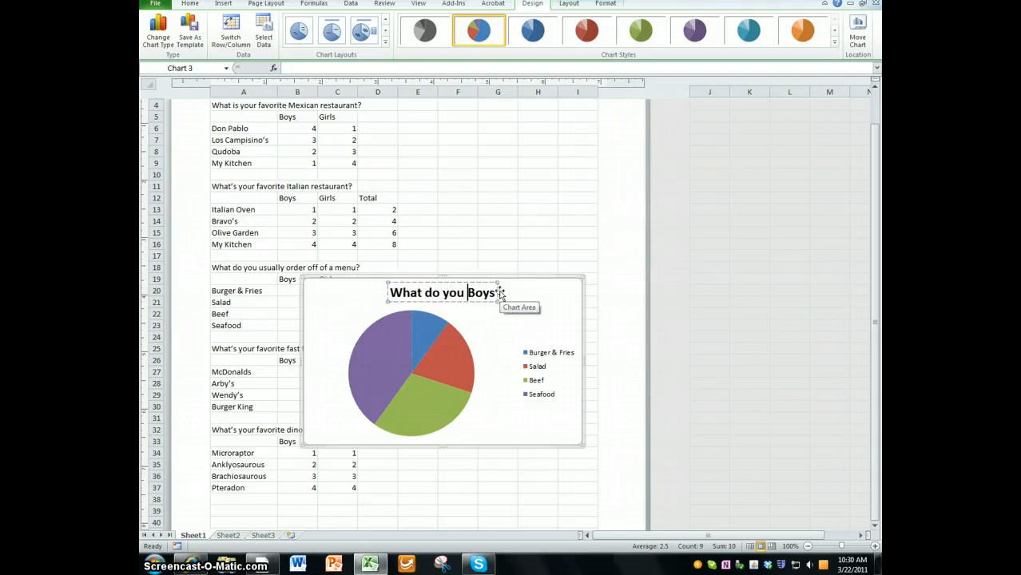
text(usually order)
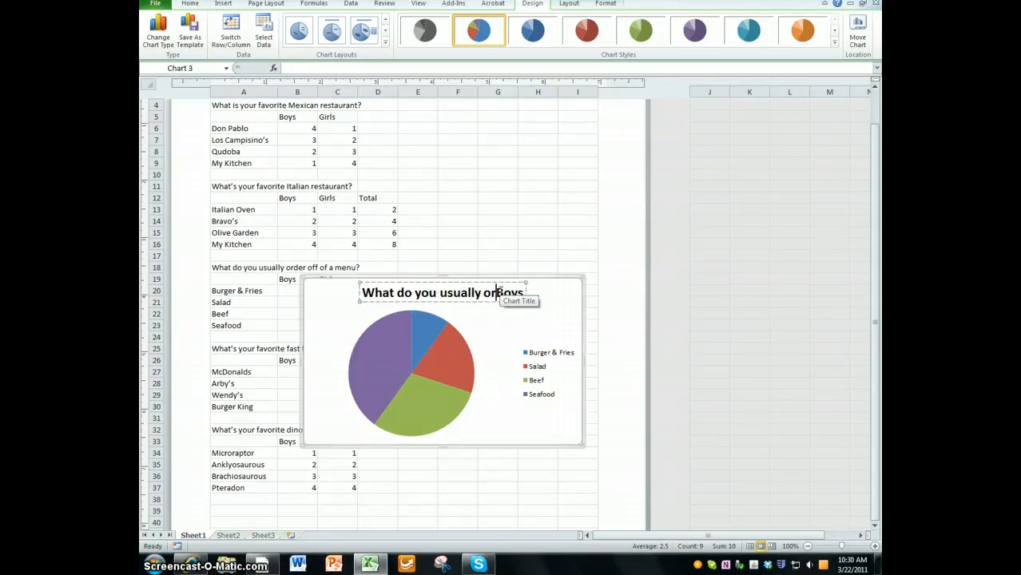
text( off a meny)
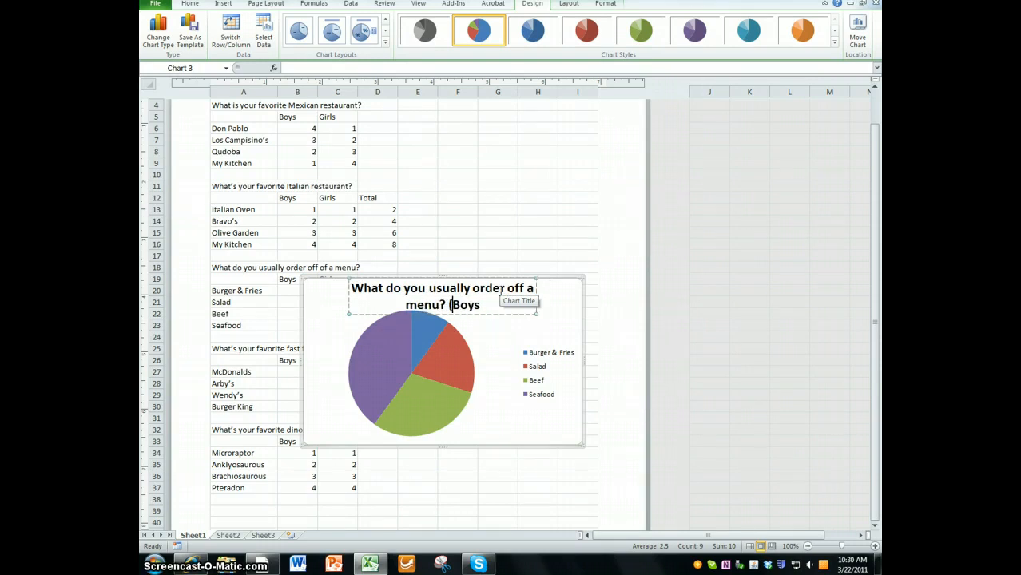
click(561, 291)
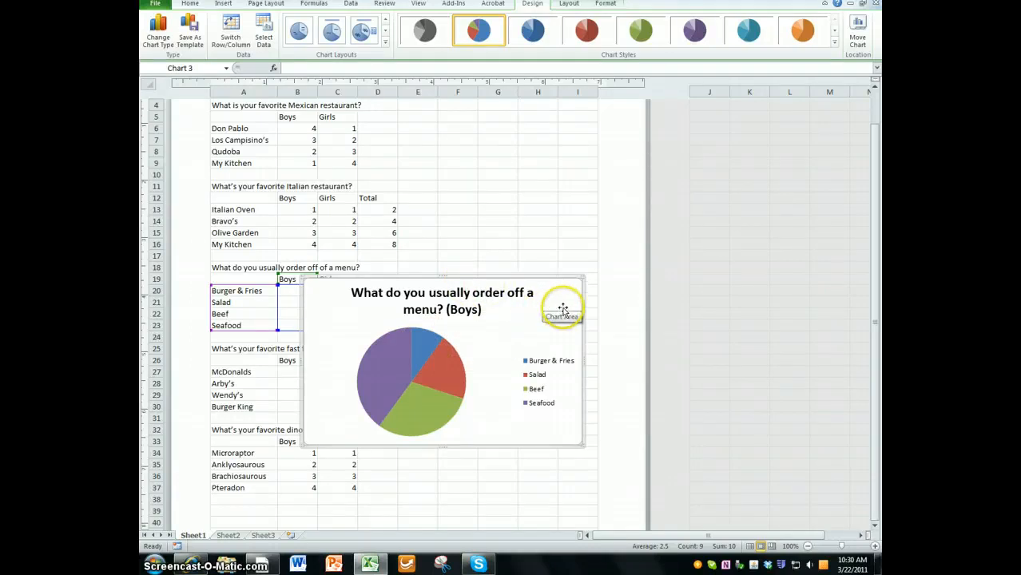
Move the Boys pie chart down the sheet to just below the restaurant column chart, starting around row 78
drag(566, 311, 483, 425)
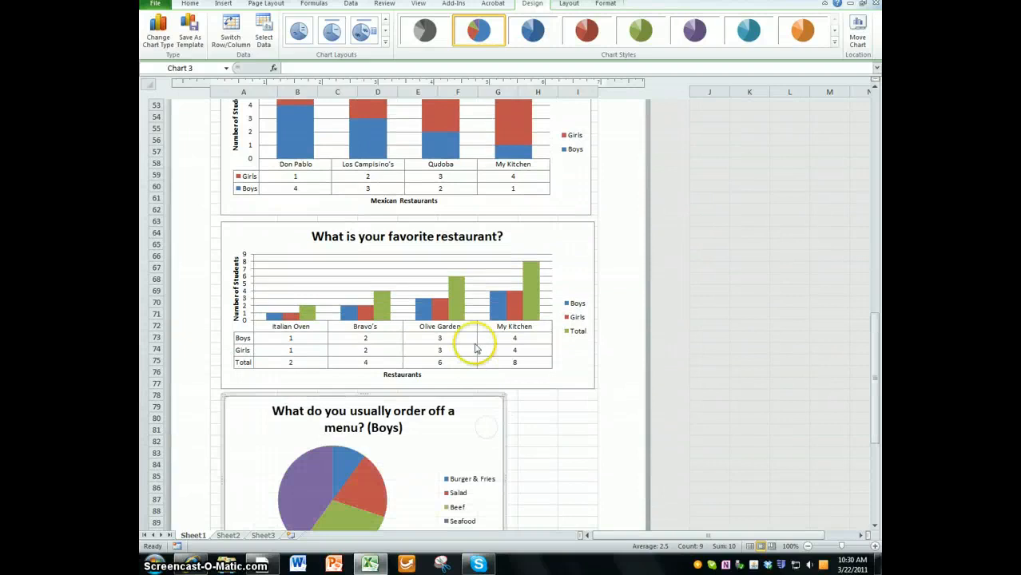
scroll(469, 335, up, 15)
scroll(469, 336, up, 2)
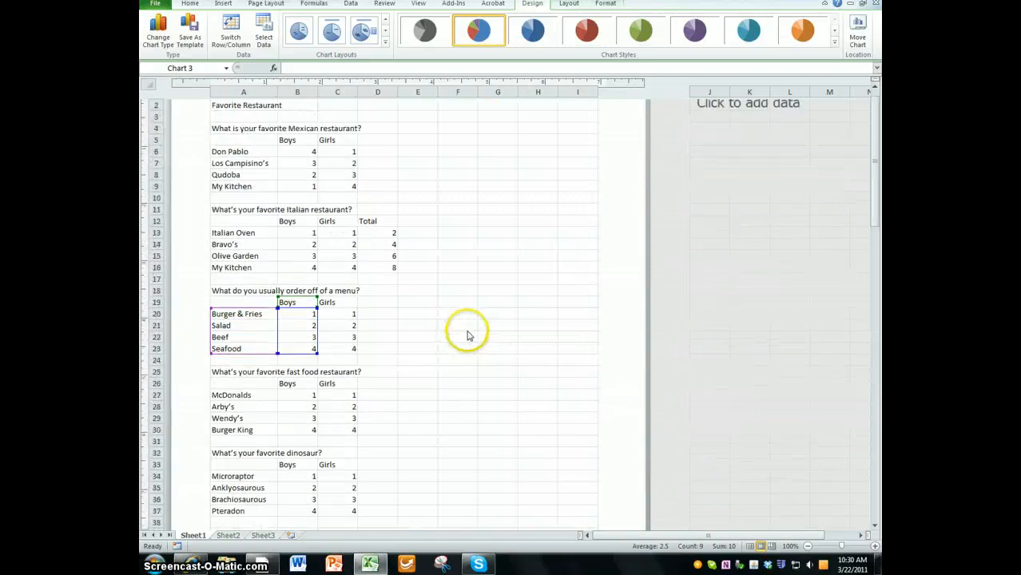
click(386, 306)
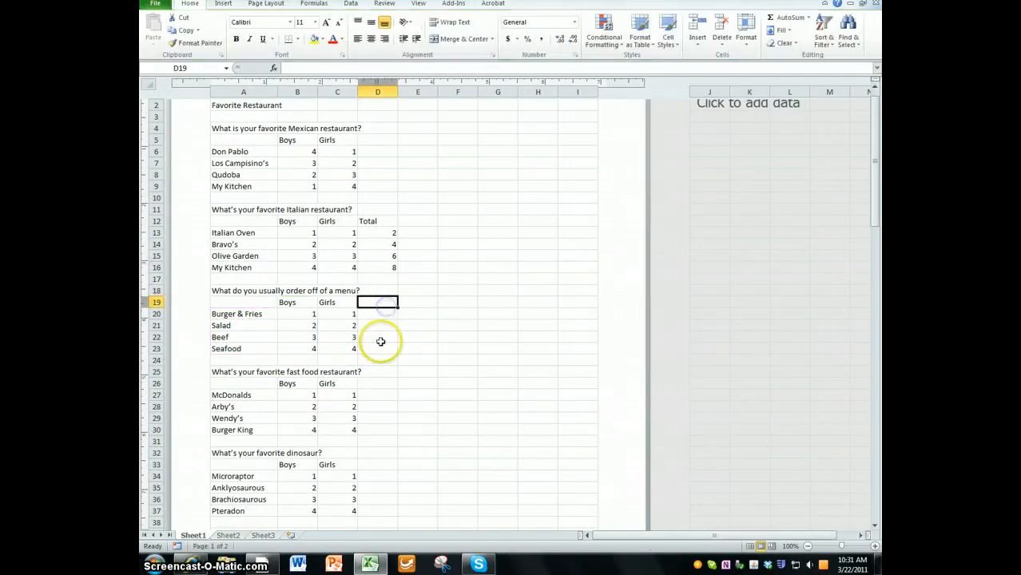
Insert a 2-D pie chart from only the menu items in A19:A23 and the Girls column in C19:C23
click(229, 301)
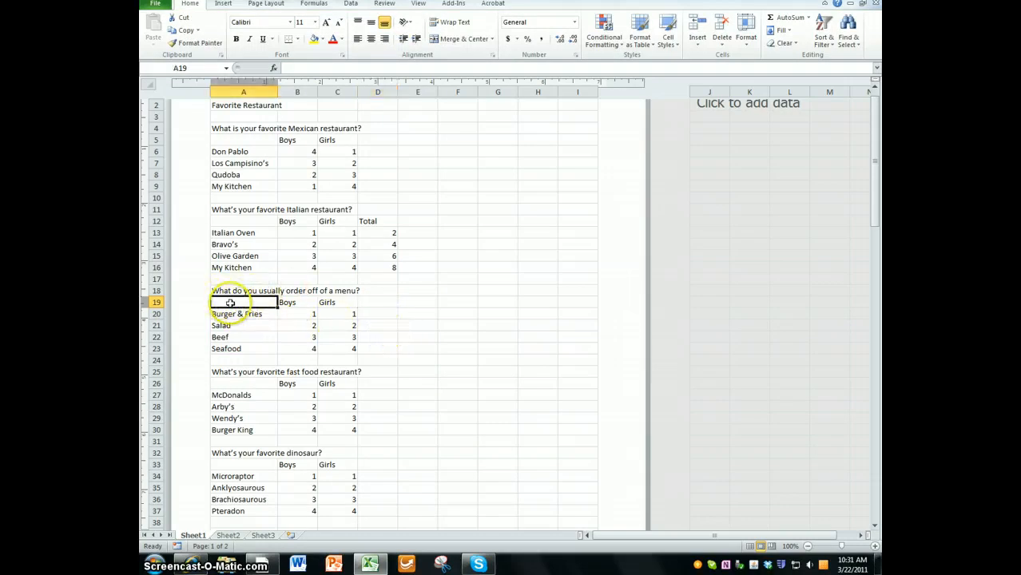
drag(231, 301, 238, 345)
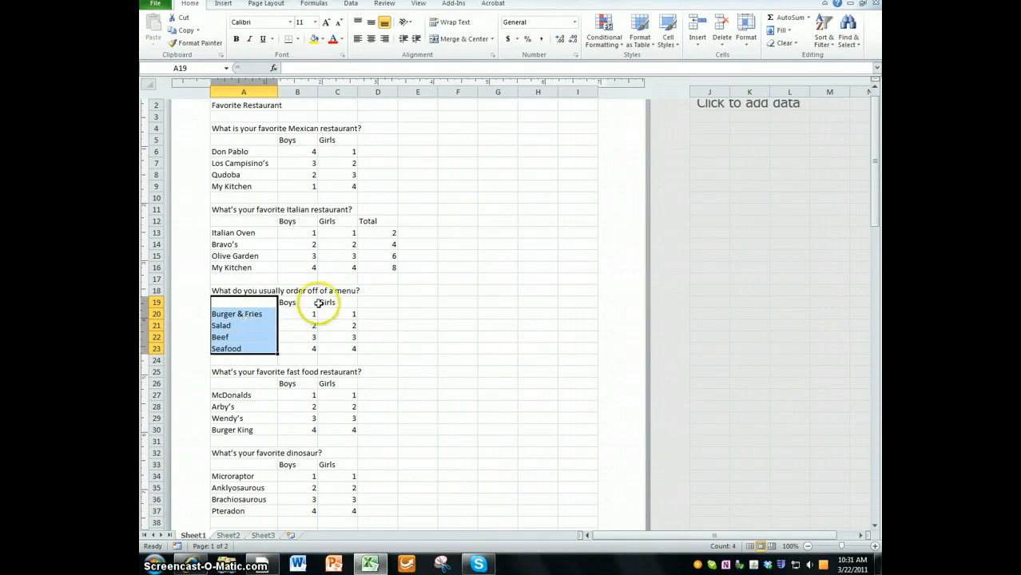
ctrl+drag(342, 302, 350, 348)
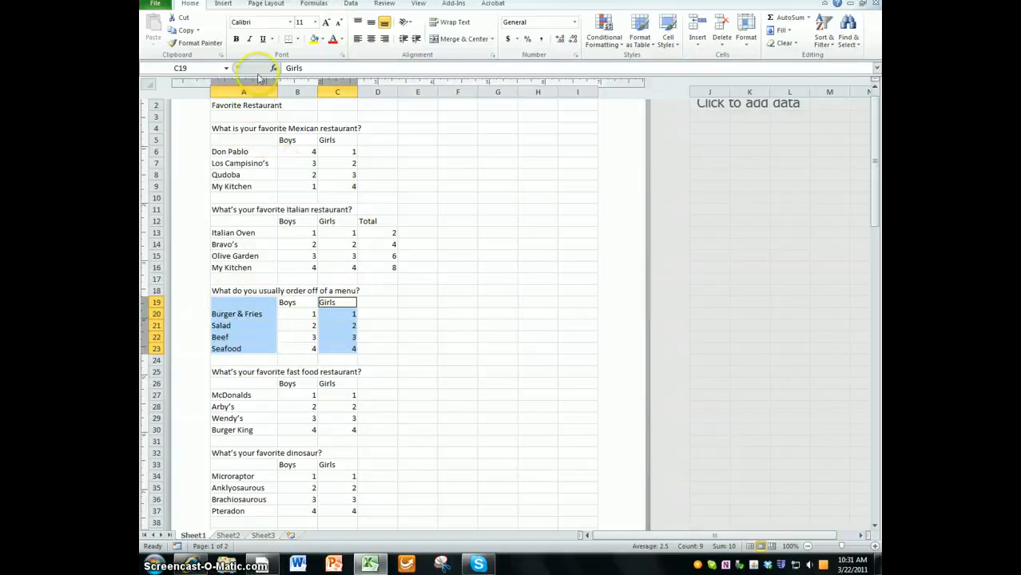
click(224, 4)
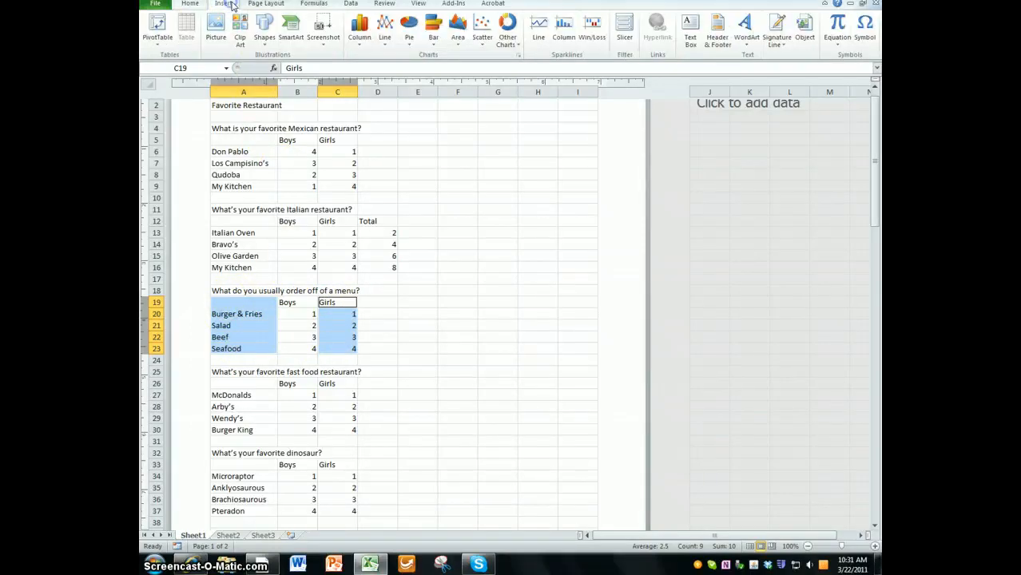
click(410, 30)
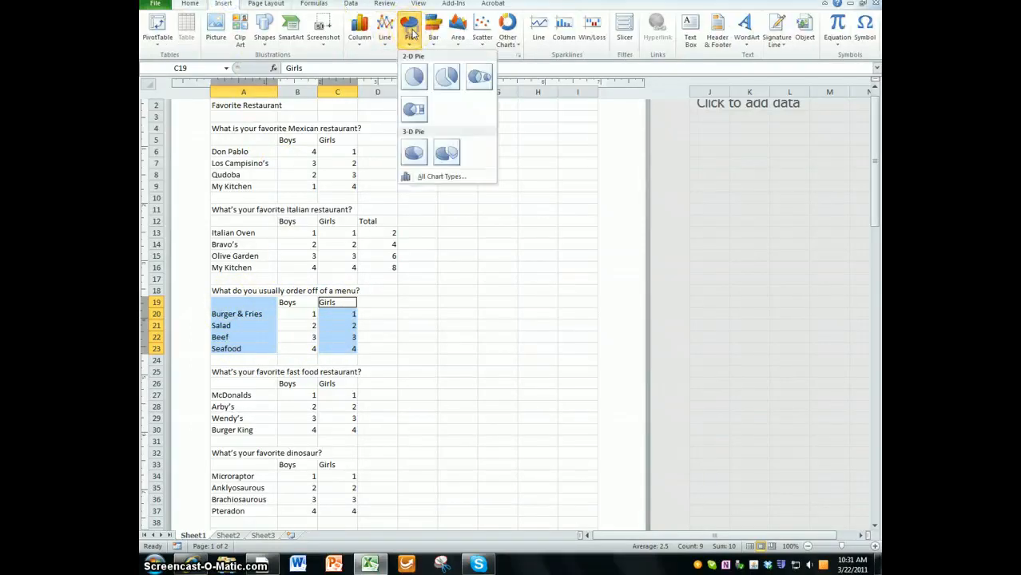
click(412, 76)
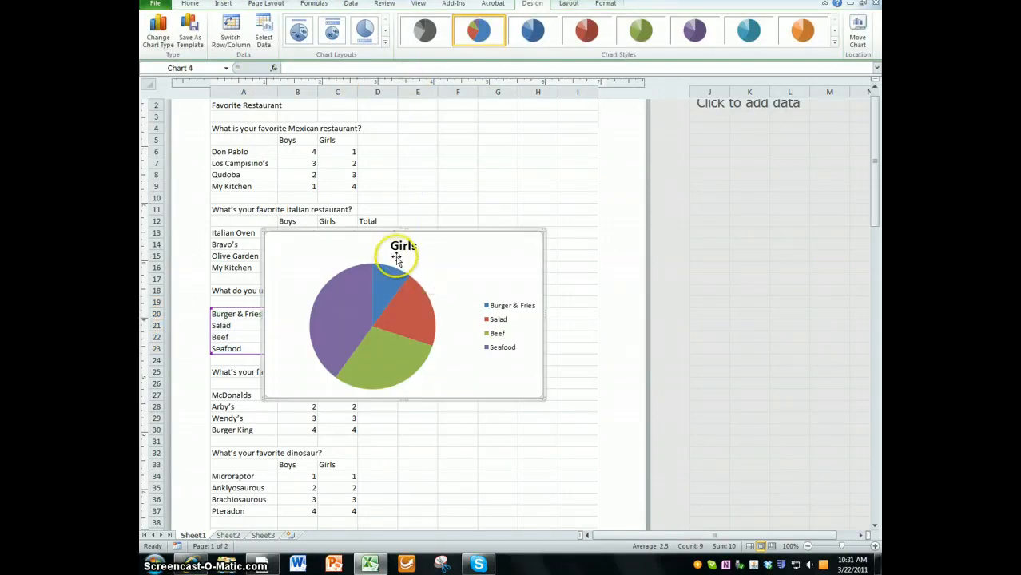
Change the Girls pie chart's title to "What do you usually order off a menu? (Girls)"
click(401, 247)
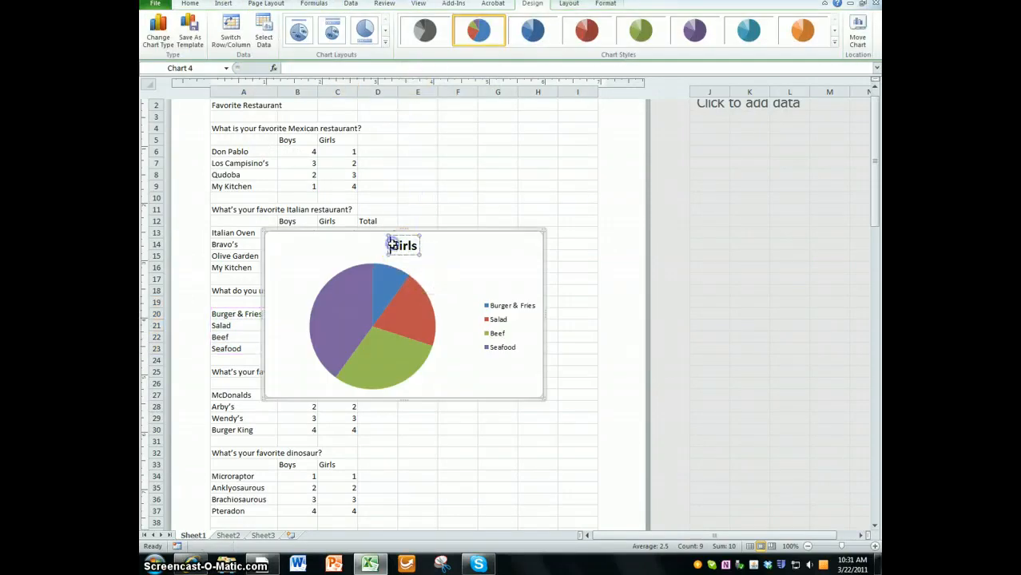
text(What do )
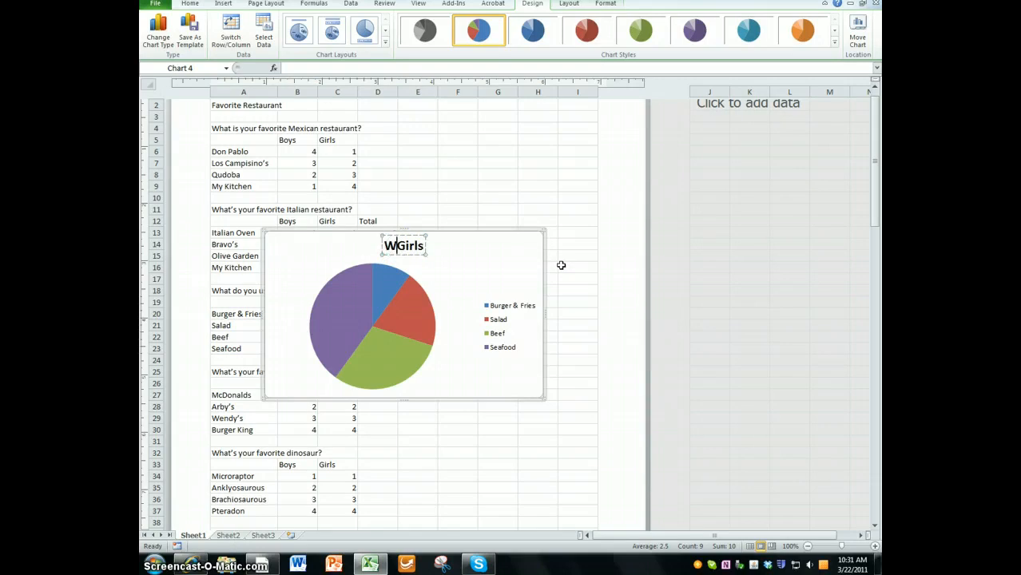
text(you usua)
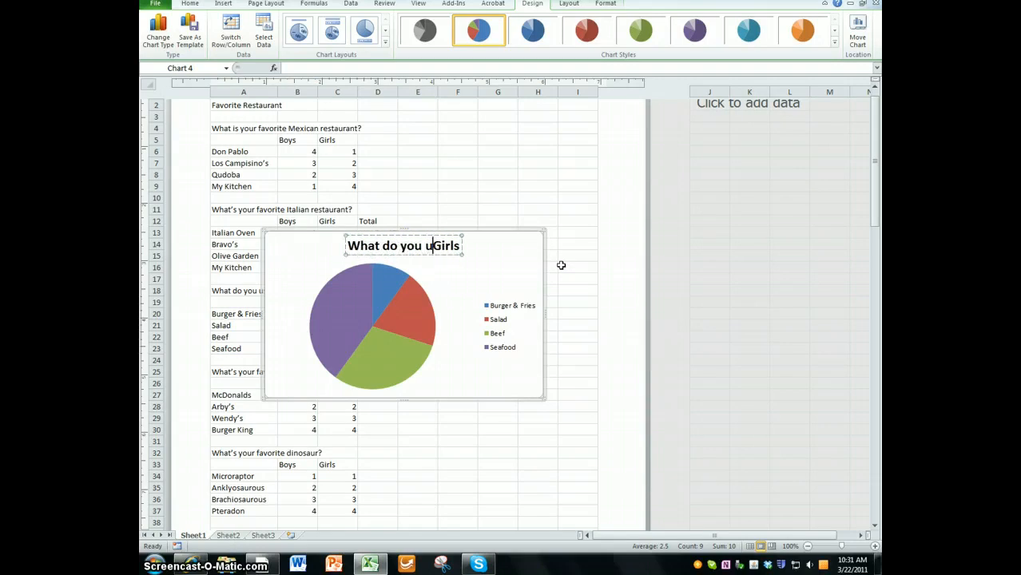
text(lly order of)
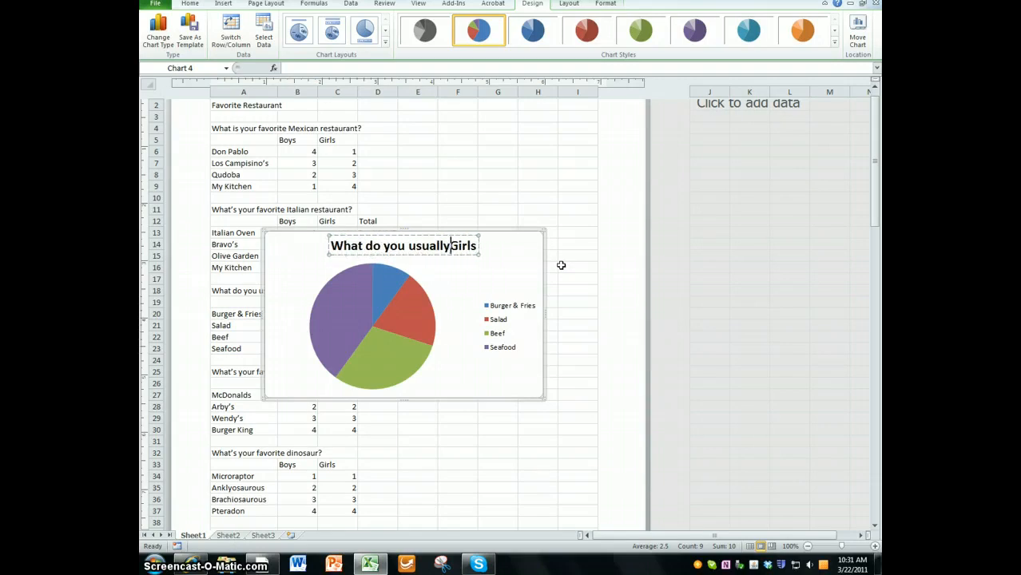
text(f a menu? ()
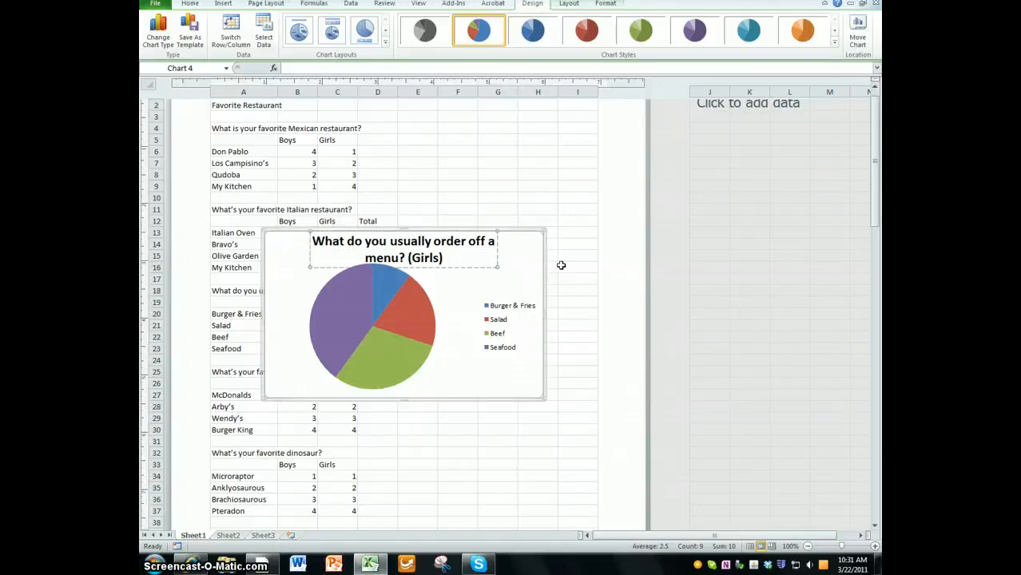
click(564, 262)
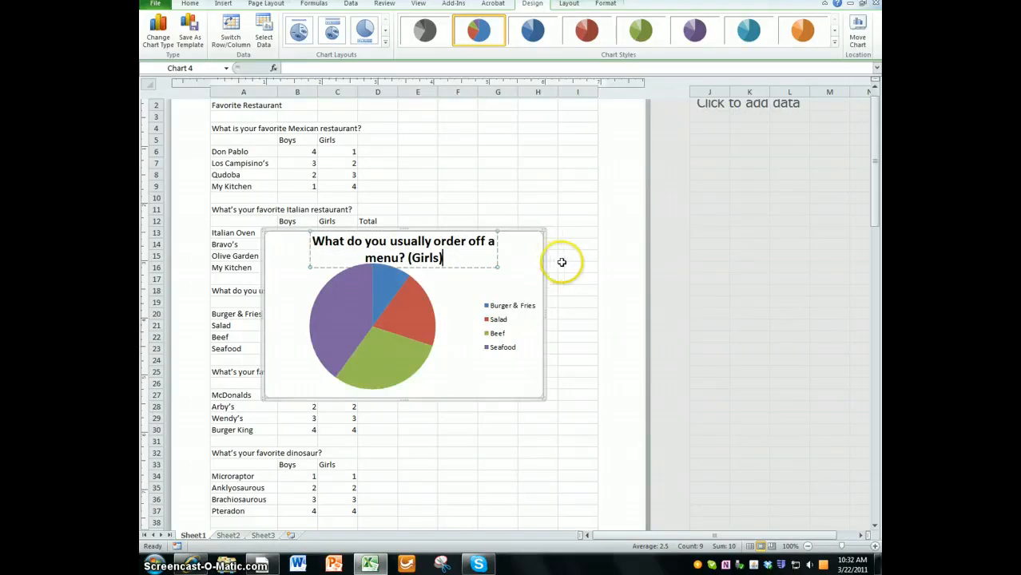
Move the Girls pie chart below the Boys pie chart, onto the next page starting at row 95
drag(534, 261, 496, 263)
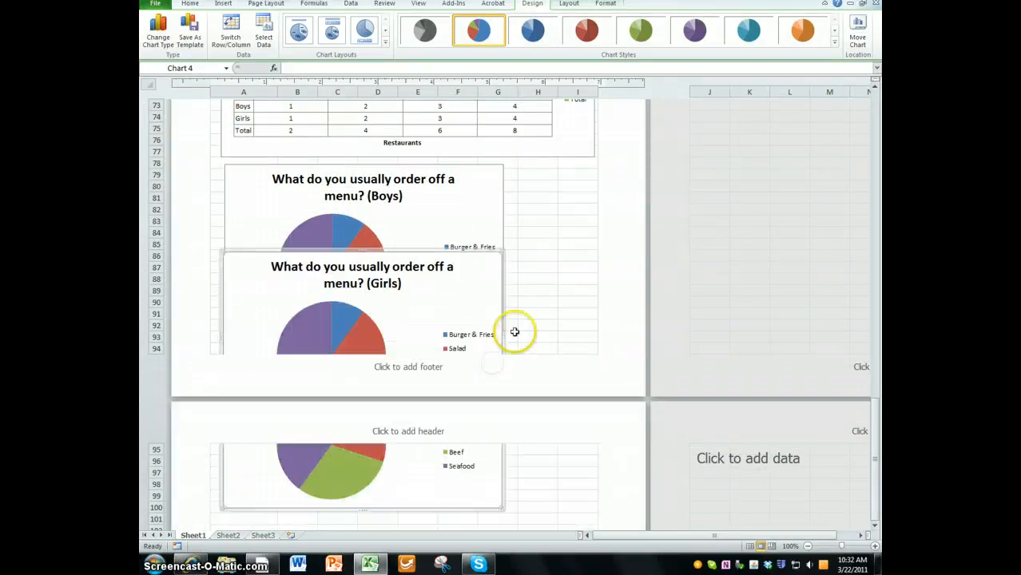
scroll(528, 351, down, 3)
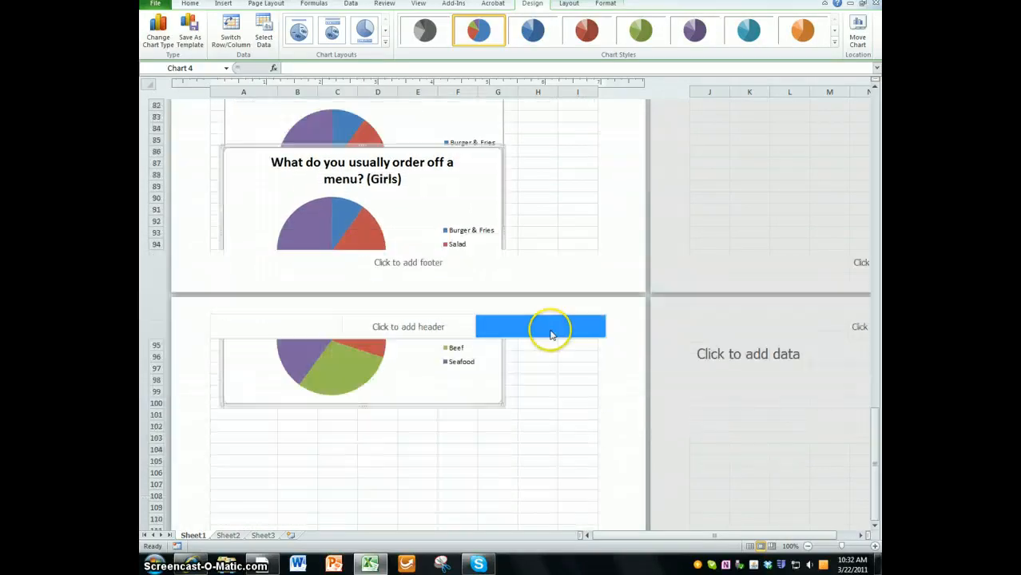
drag(480, 207, 478, 381)
click(535, 380)
scroll(527, 411, down, 10)
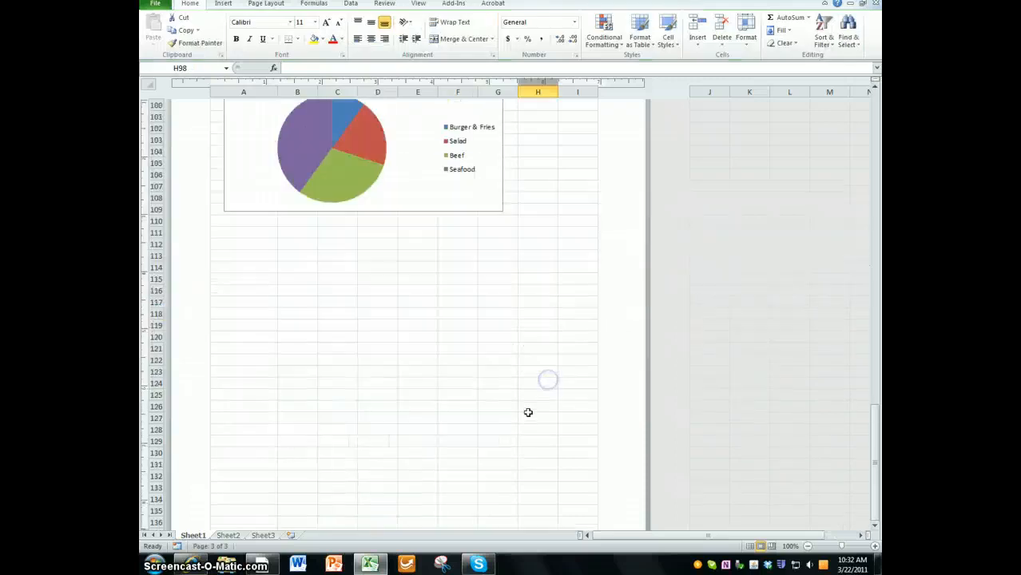
scroll(480, 383, up, 8)
scroll(447, 383, up, 4)
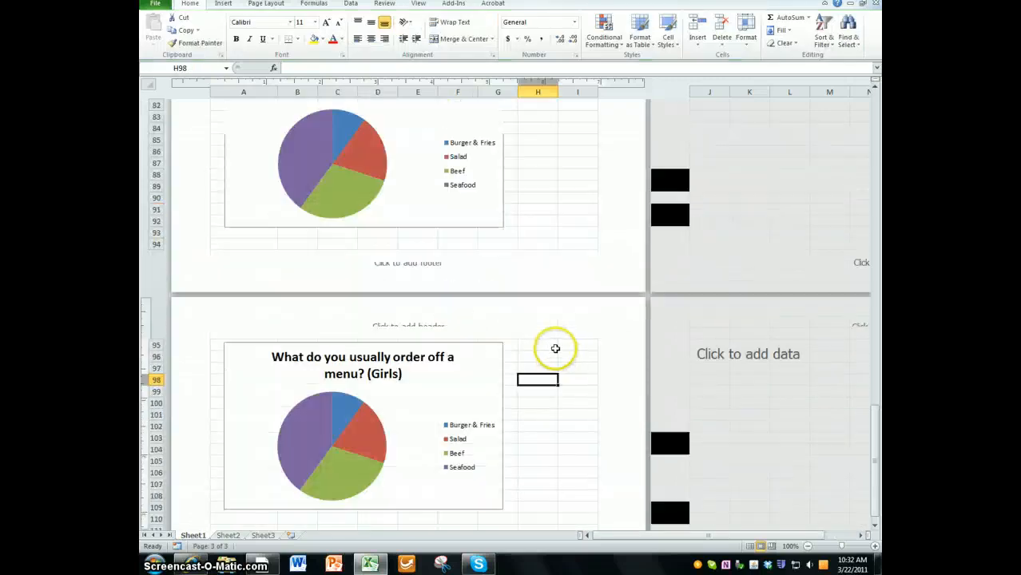
drag(874, 425, 870, 139)
drag(232, 335, 324, 377)
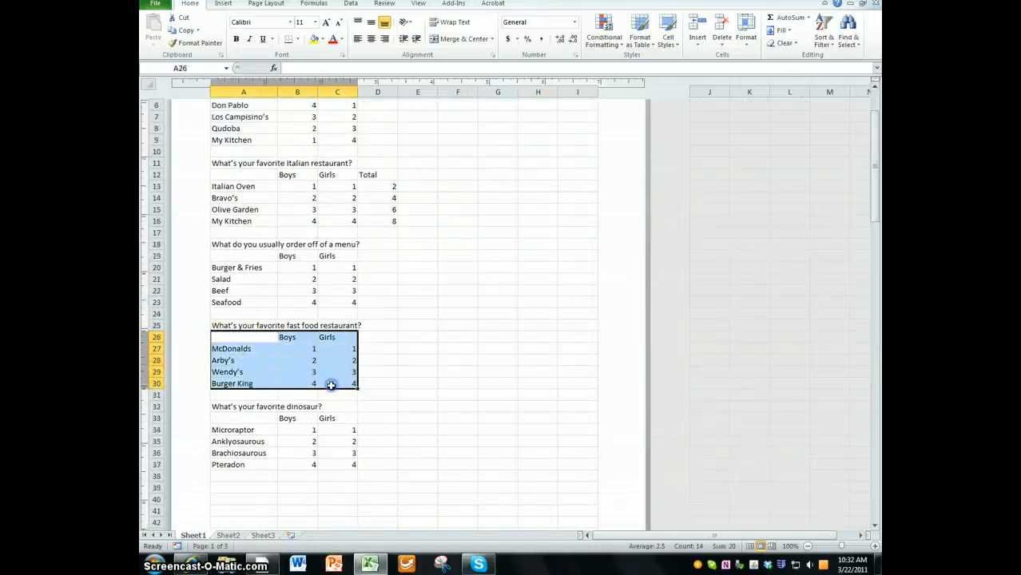
click(224, 4)
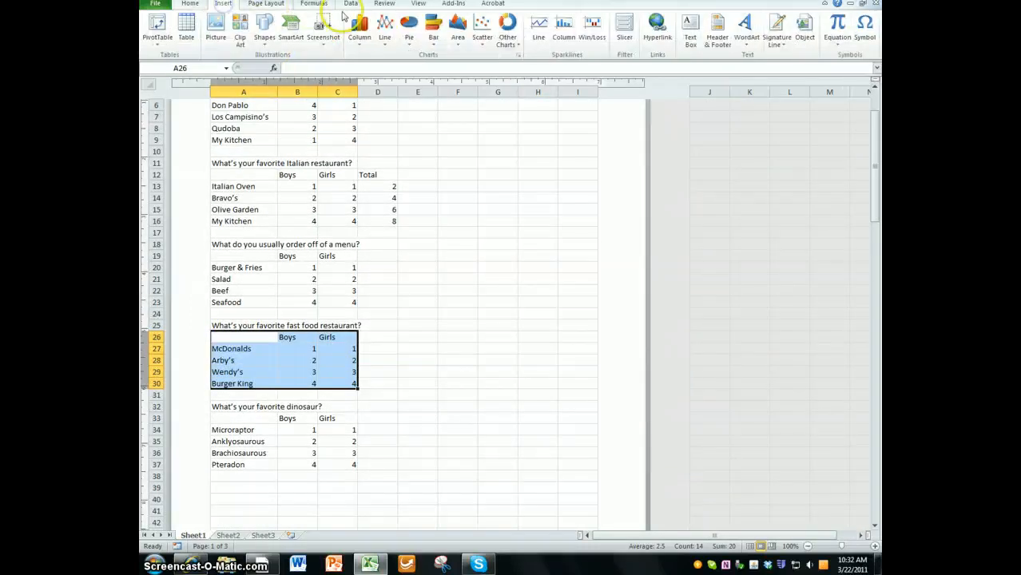
click(359, 28)
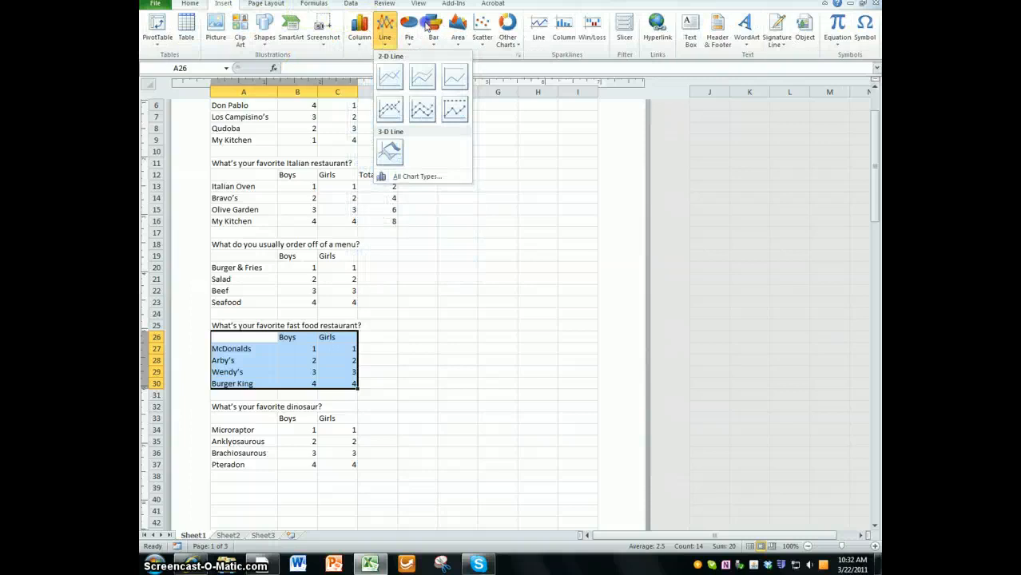
mouse_move(426, 31)
mouse_move(359, 31)
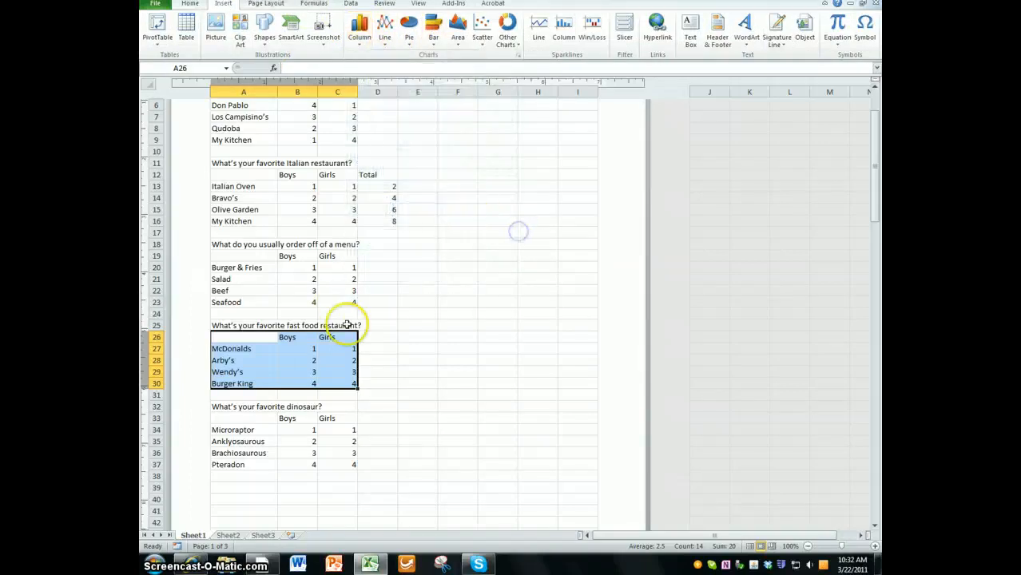
click(374, 347)
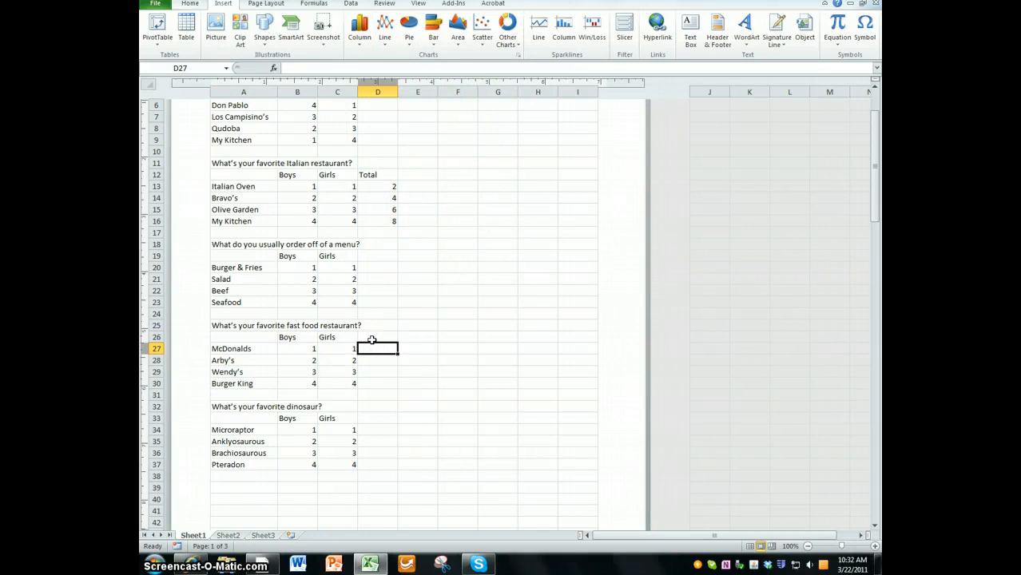